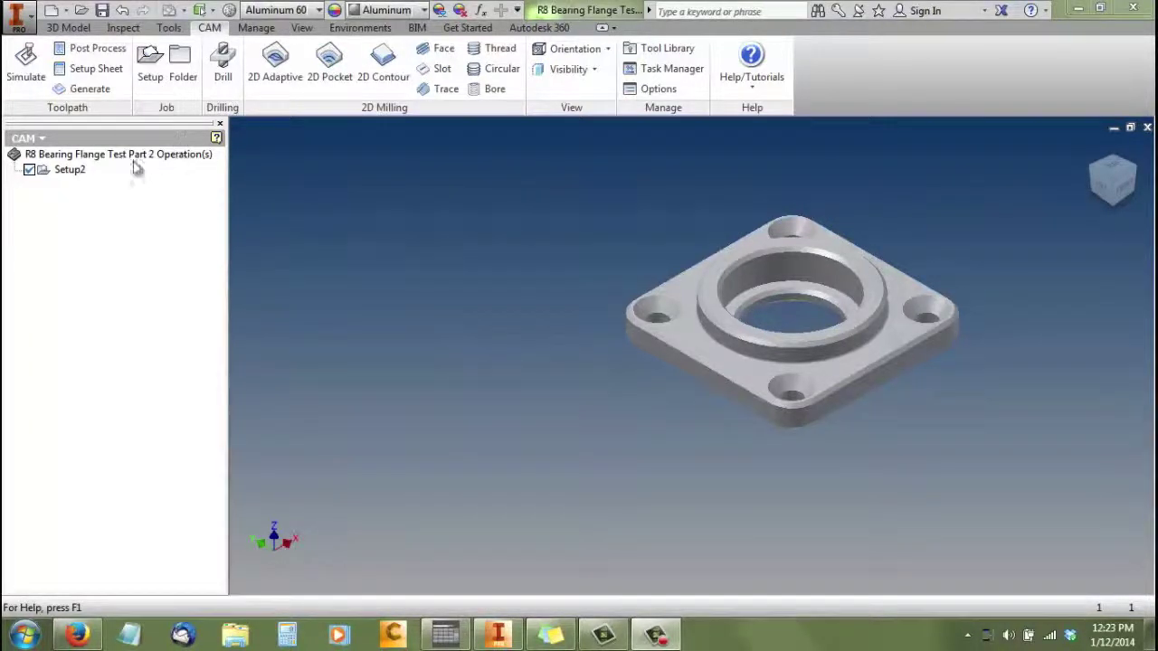
- Preview the stock and origin defined in Setup2
{"action": "left_click", "coordinate": [78, 172]}
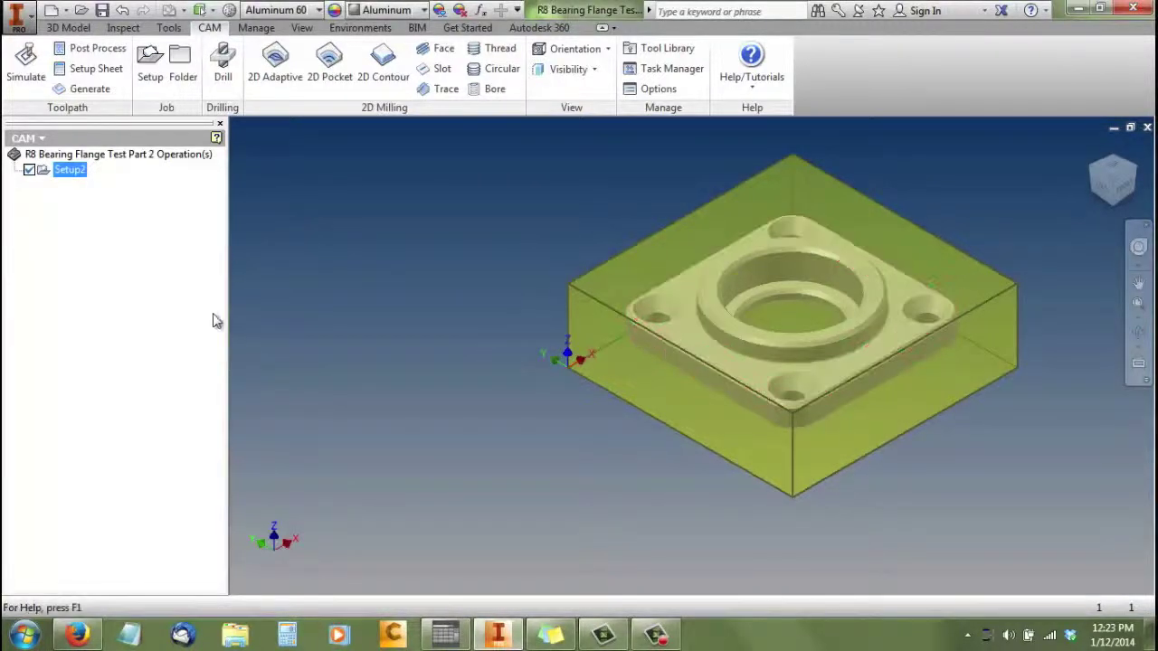
{"action": "right_click", "coordinate": [69, 172]}
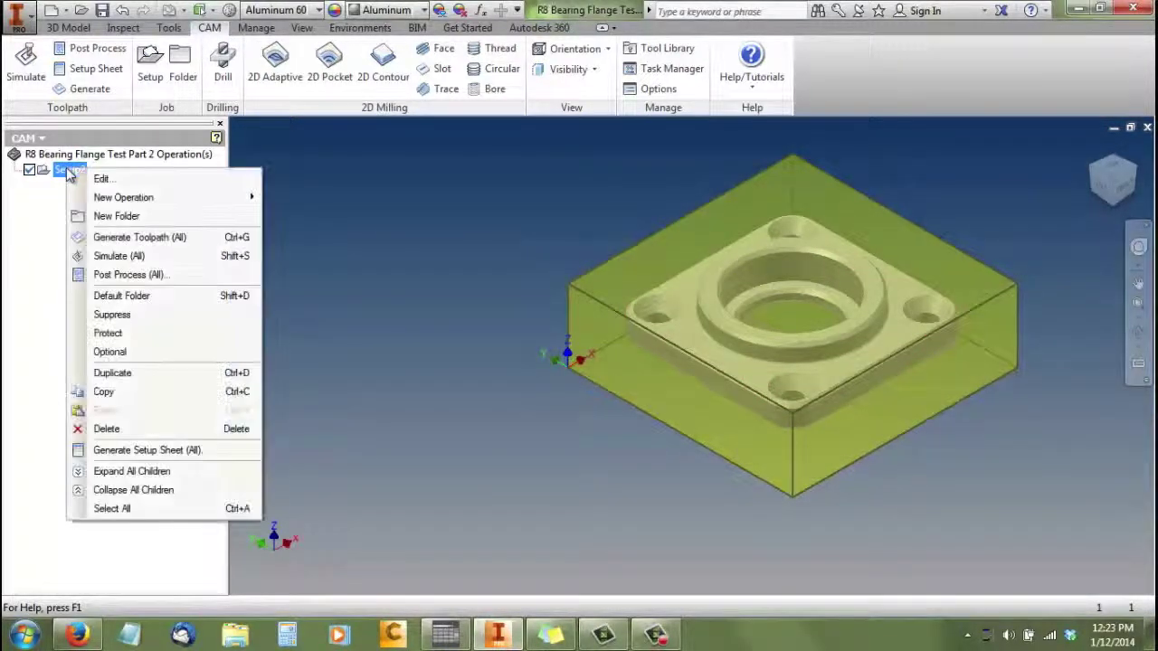
{"action": "left_click", "coordinate": [40, 199]}
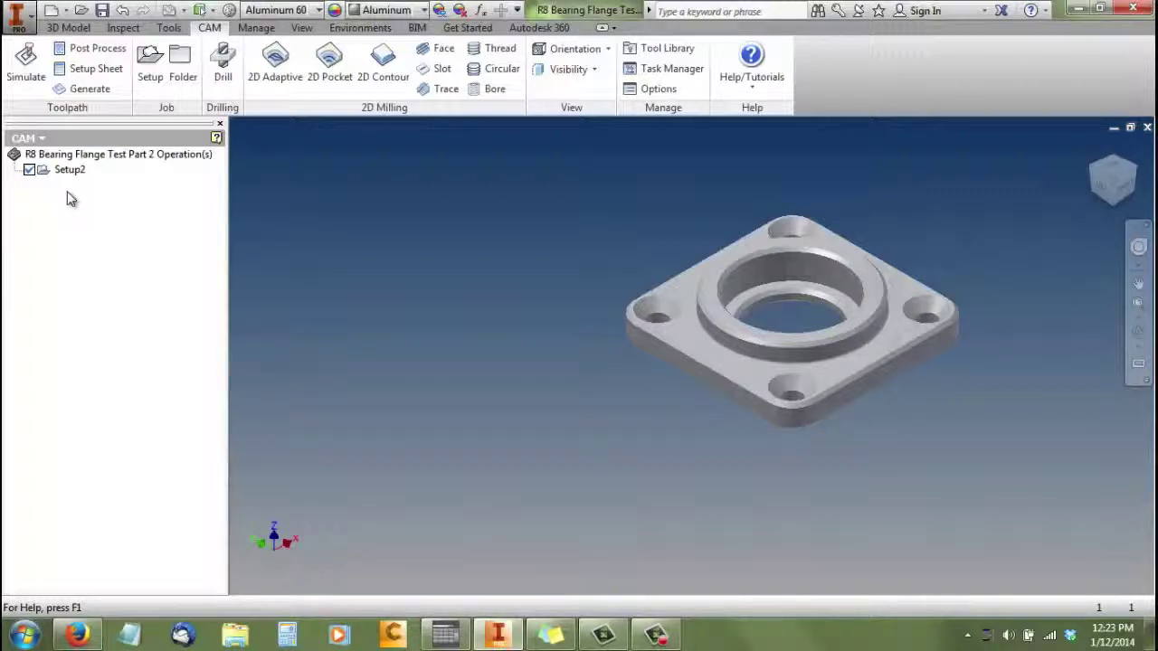
- Create a new 2D Adaptive operation in Setup2 and look through its pages of settings
{"action": "left_click", "coordinate": [282, 81]}
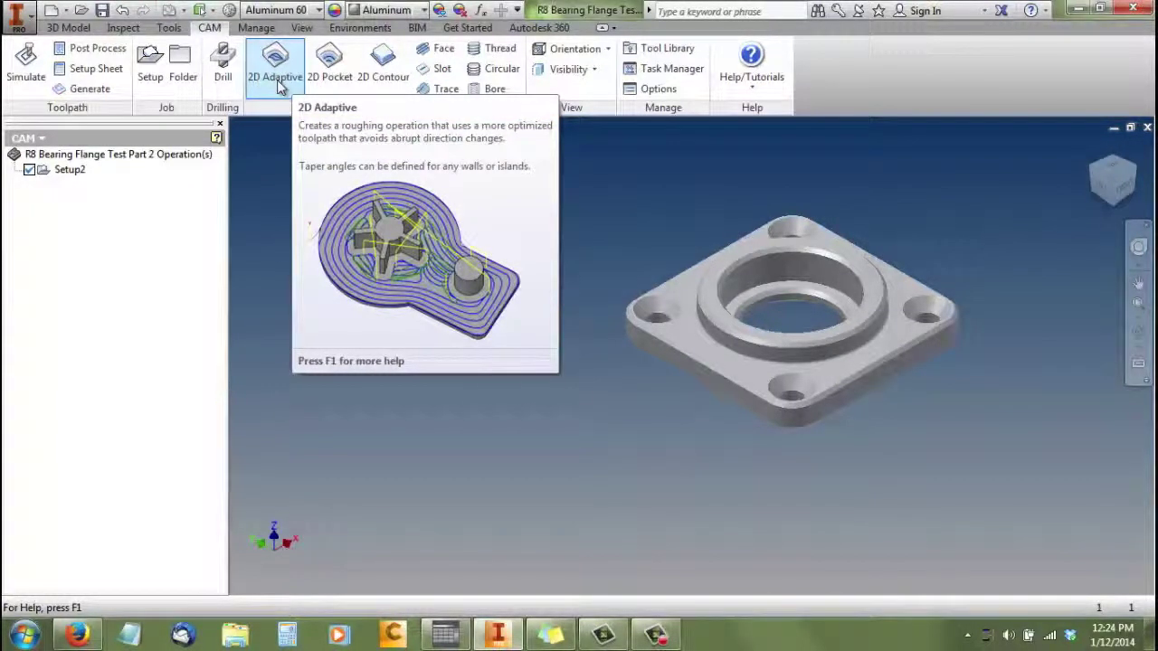
{"action": "left_click", "coordinate": [279, 82]}
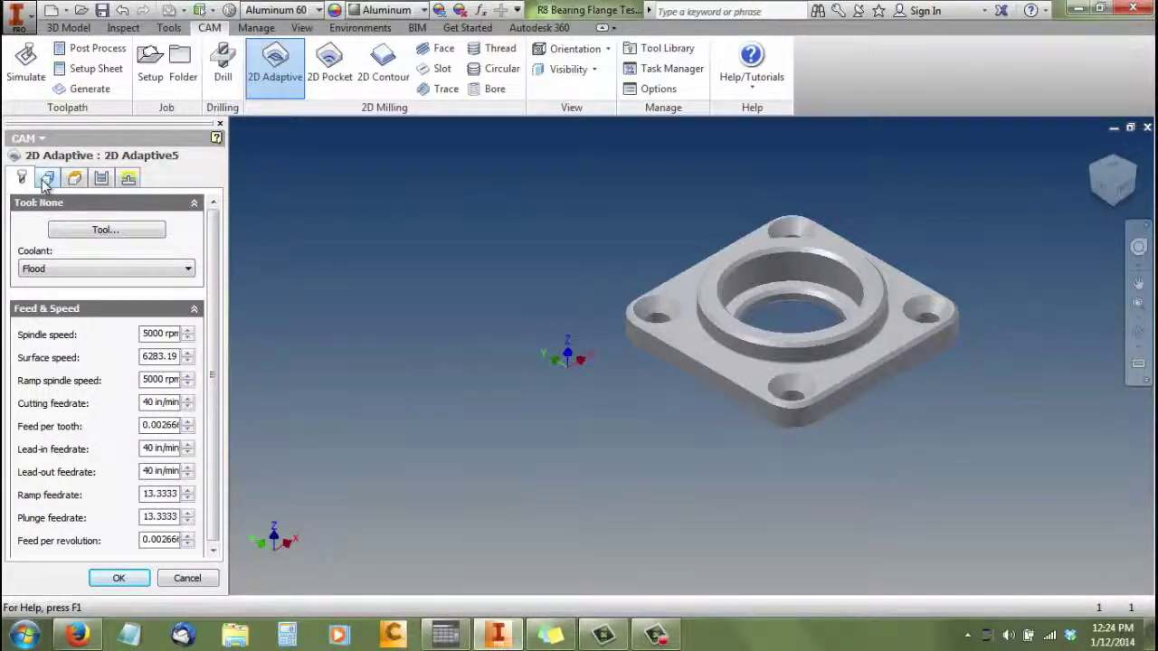
{"action": "left_click", "coordinate": [74, 180]}
{"action": "left_click", "coordinate": [74, 180]}
{"action": "left_click", "coordinate": [100, 180]}
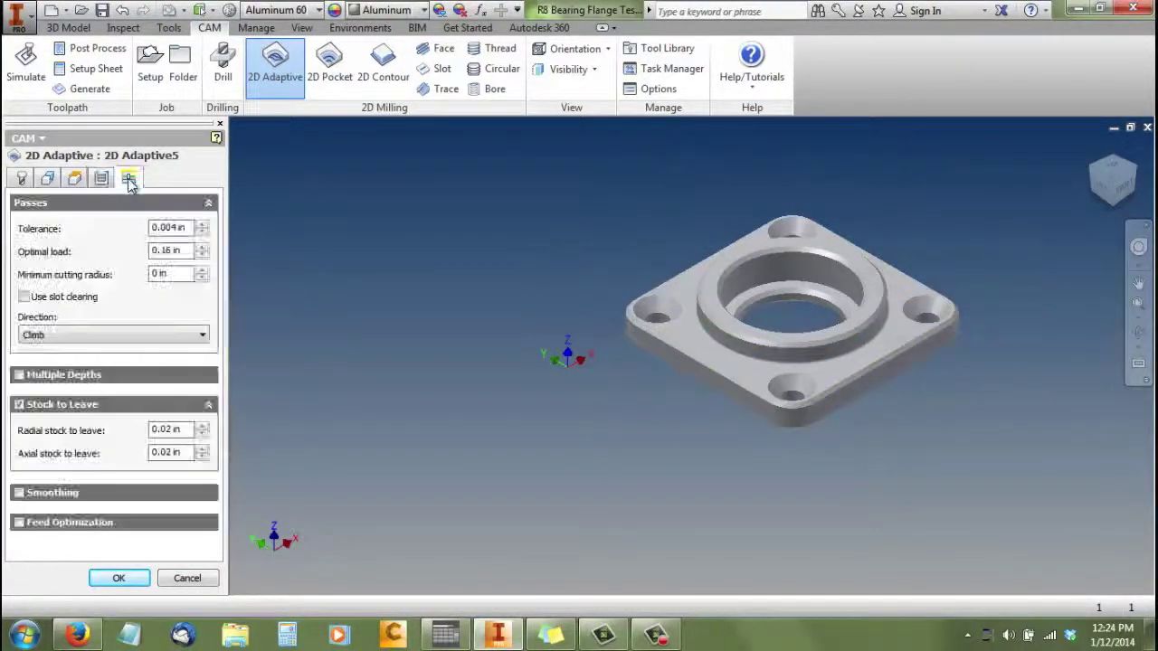
{"action": "left_click", "coordinate": [128, 180]}
{"action": "left_click", "coordinate": [22, 180]}
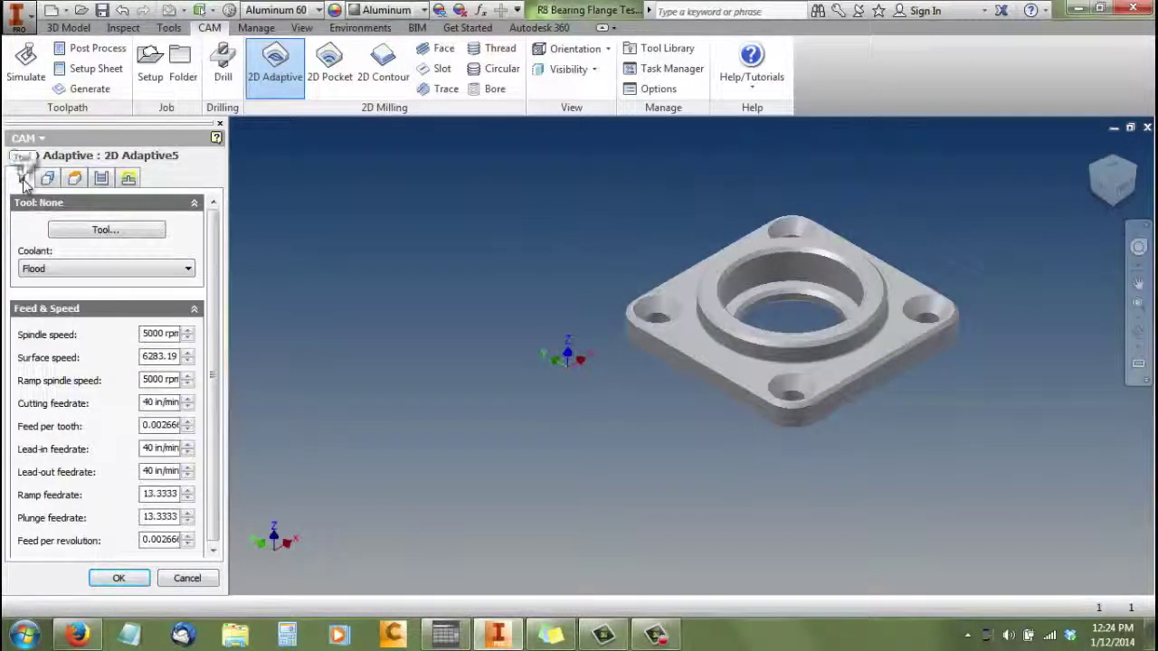
- Review the general, cutter and feed and speed data of the #6 Ø1/2" flat mill and assign it to the operation
{"action": "left_click", "coordinate": [81, 237]}
{"action": "left_click", "coordinate": [402, 160]}
{"action": "double_click", "coordinate": [399, 158]}
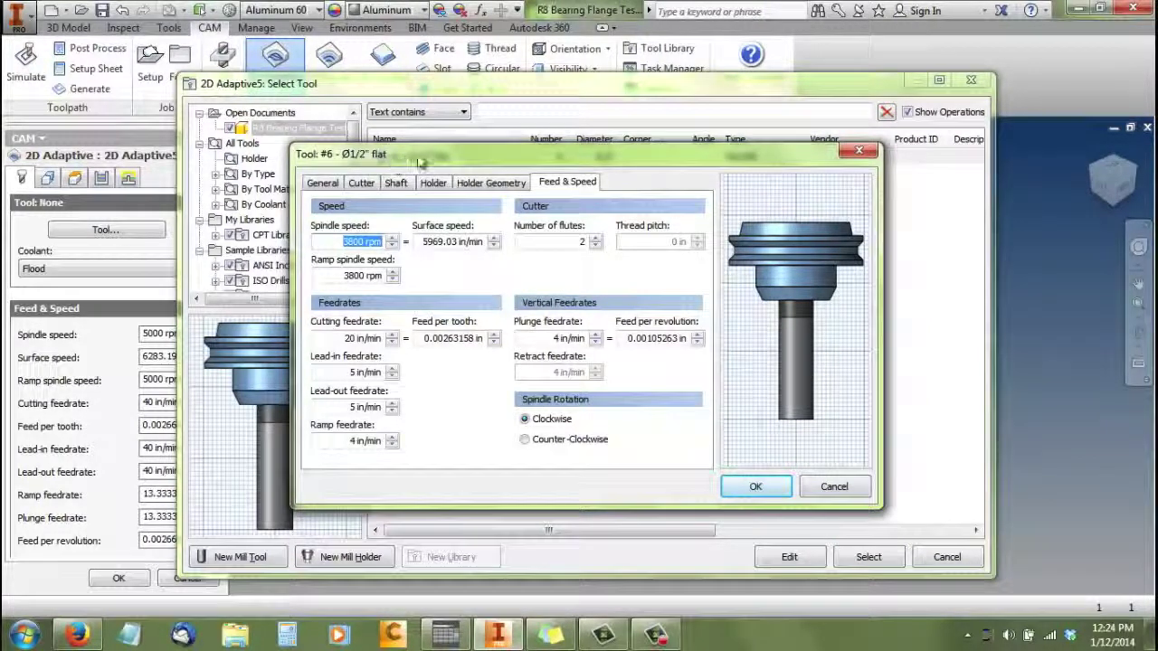
{"action": "left_click_drag", "start_coordinate": [463, 158], "coordinate": [448, 136]}
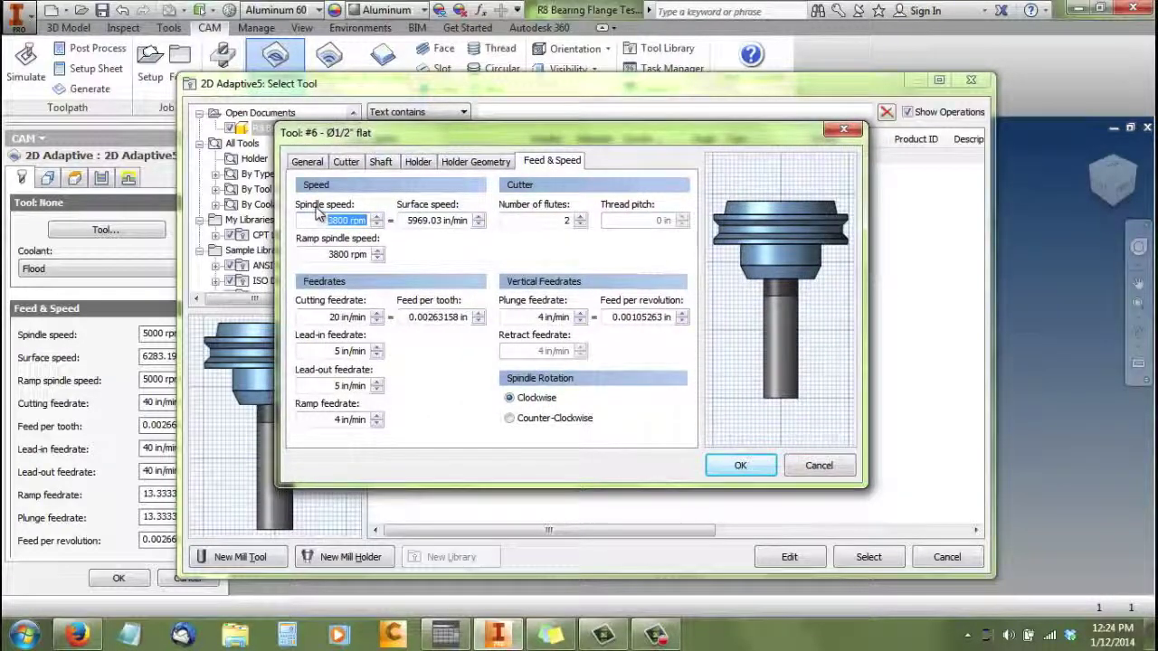
{"action": "left_click", "coordinate": [309, 161]}
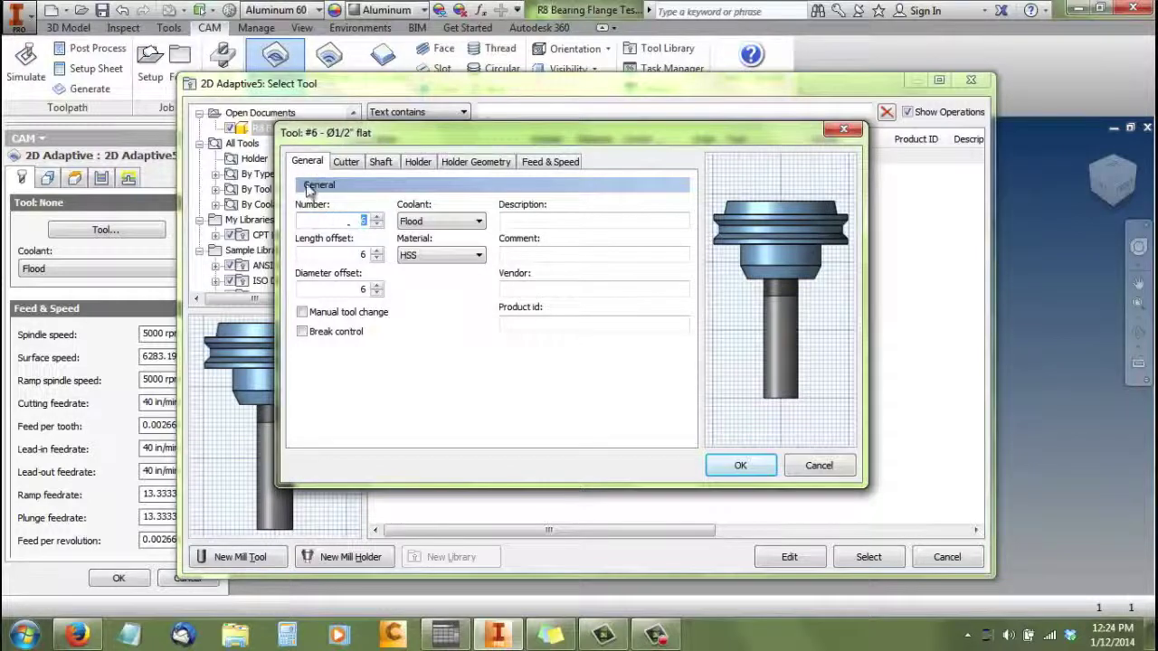
{"action": "double_click", "coordinate": [360, 219]}
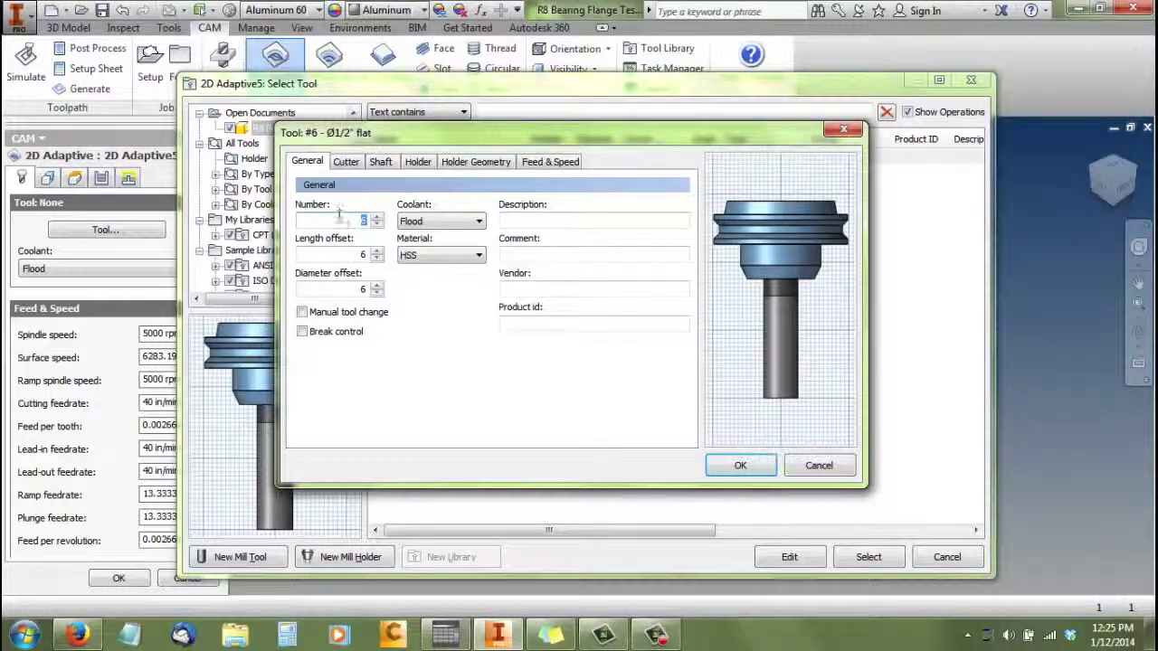
{"action": "left_click", "coordinate": [345, 161]}
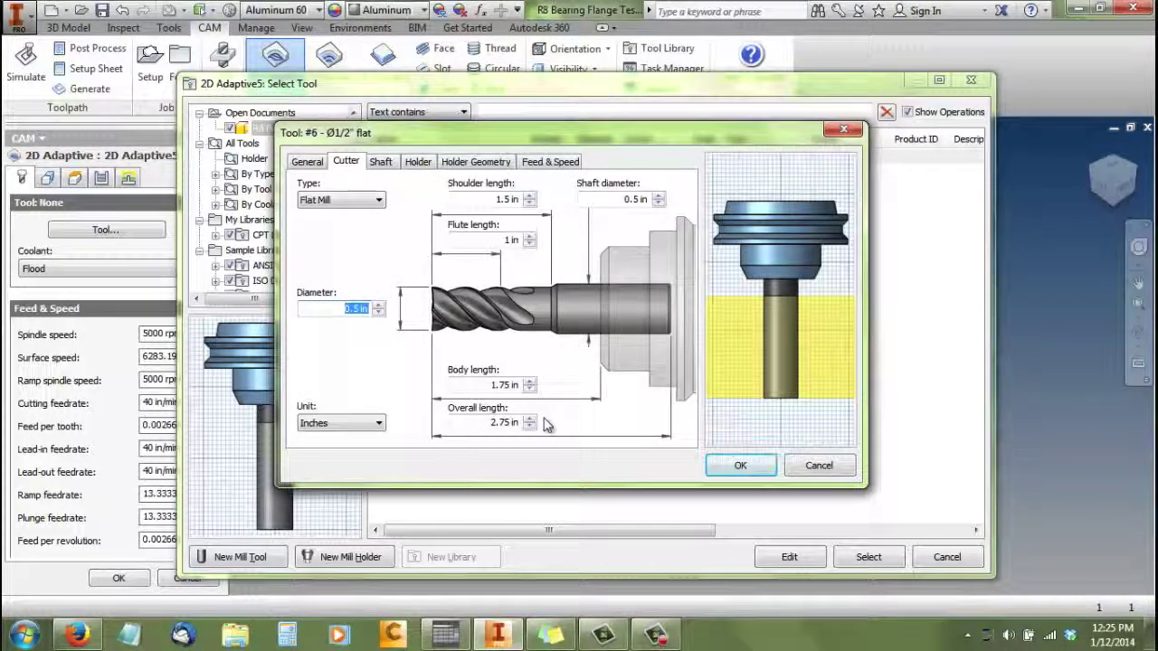
{"action": "left_click", "coordinate": [570, 162]}
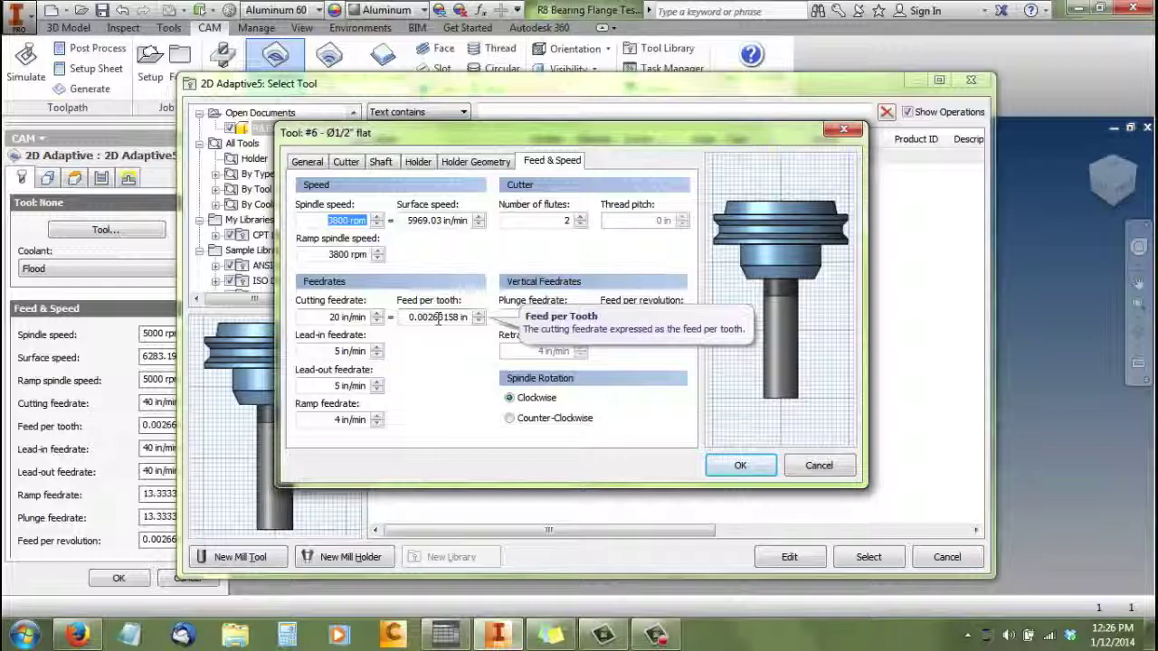
{"action": "left_click", "coordinate": [753, 469]}
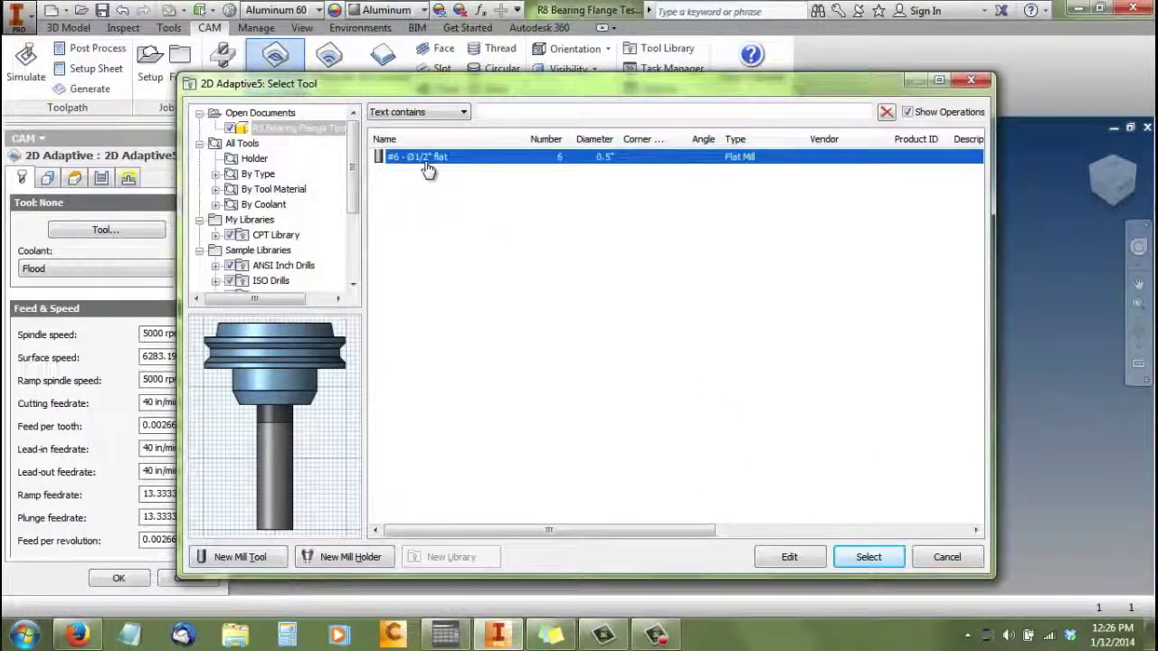
{"action": "left_click", "coordinate": [878, 563]}
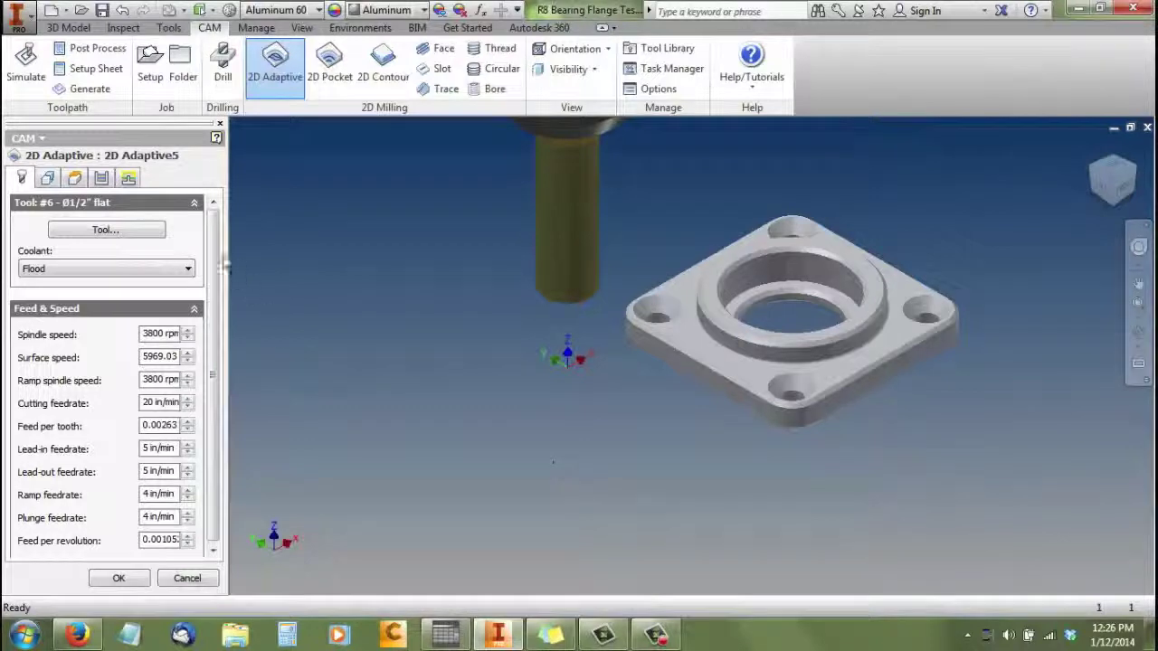
- Disable Machine cavities, enable Stock Contours for the adaptive operation's geometry, and generate its toolpath
{"action": "left_click", "coordinate": [48, 179]}
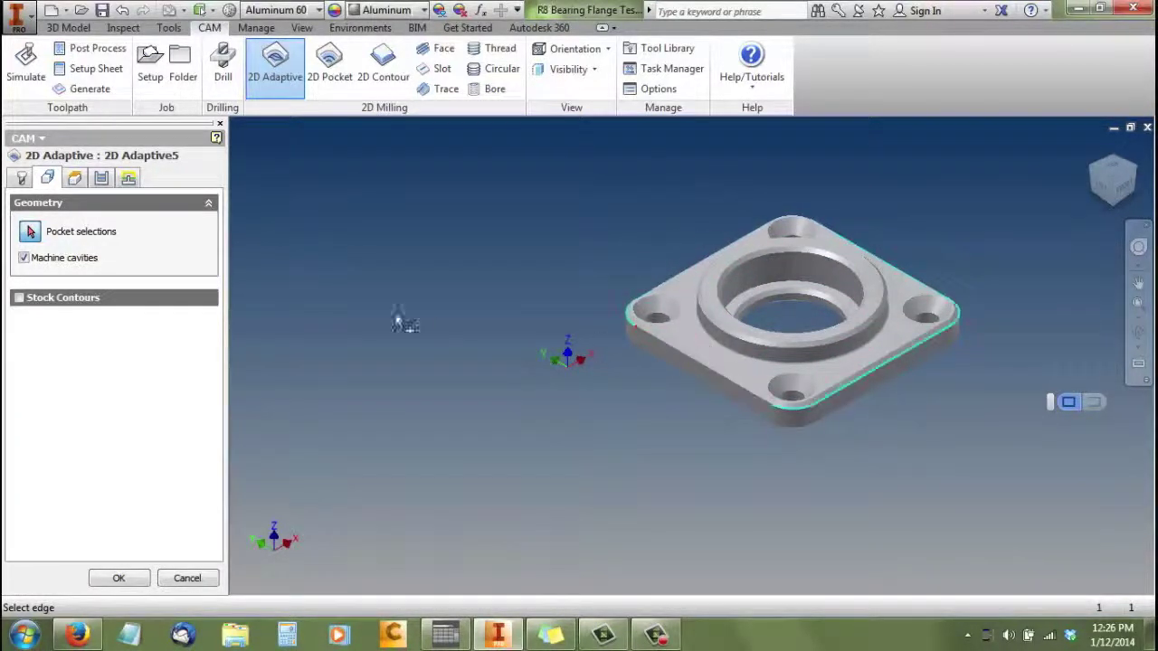
{"action": "left_click", "coordinate": [23, 258]}
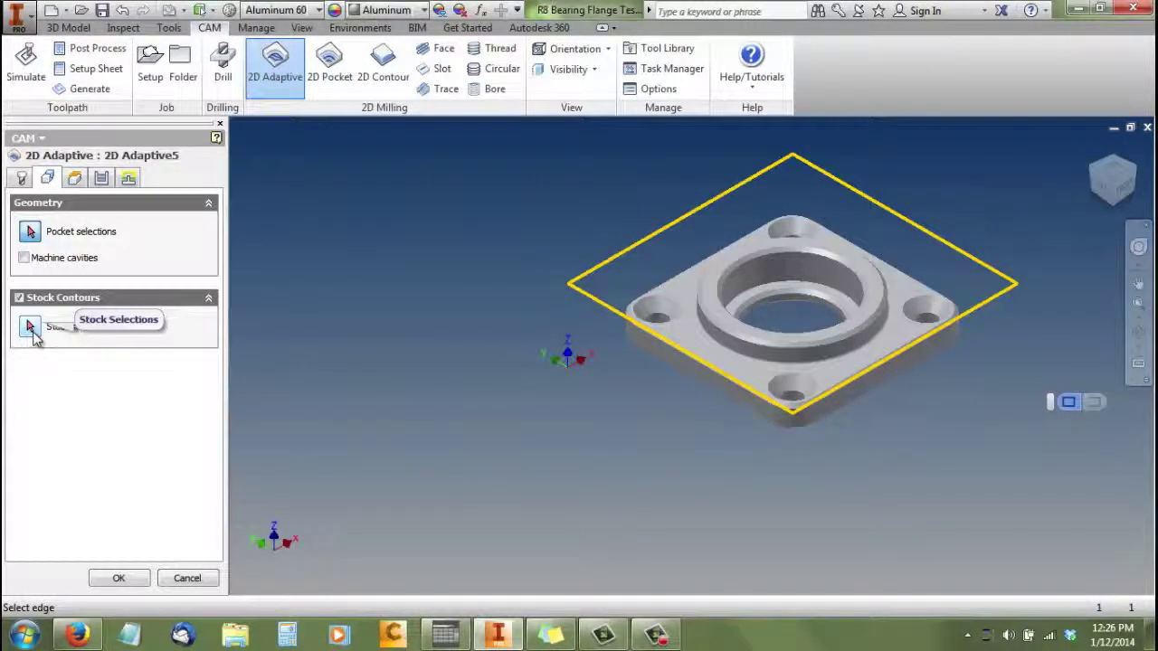
{"action": "mouse_move", "coordinate": [56, 265]}
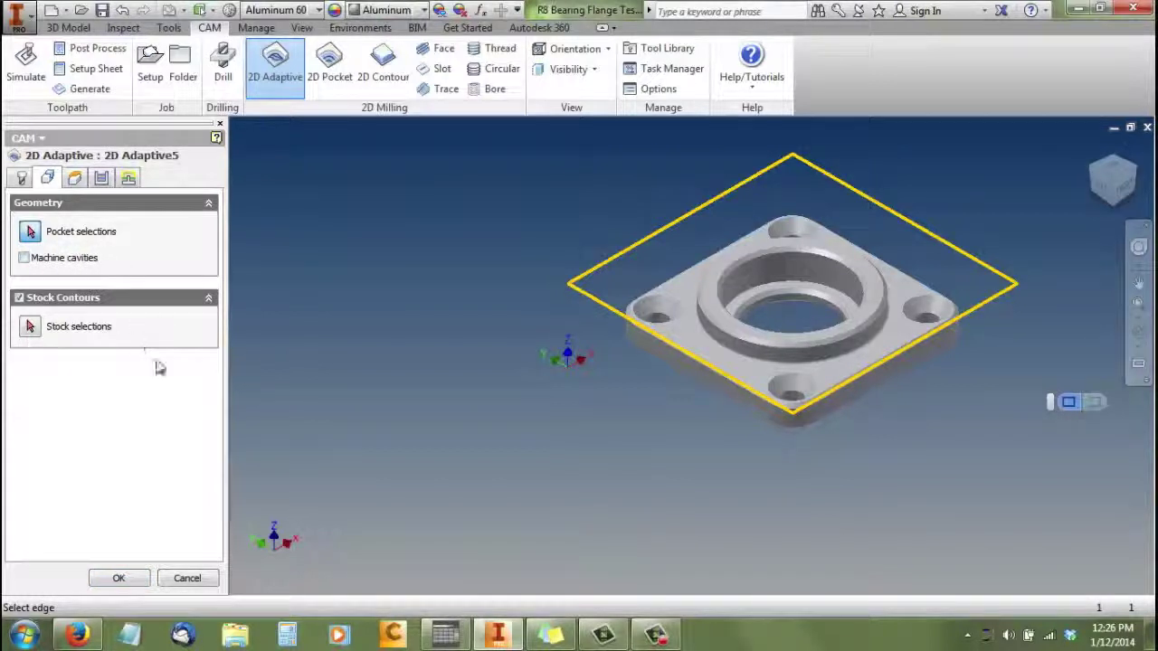
{"action": "left_click", "coordinate": [120, 578]}
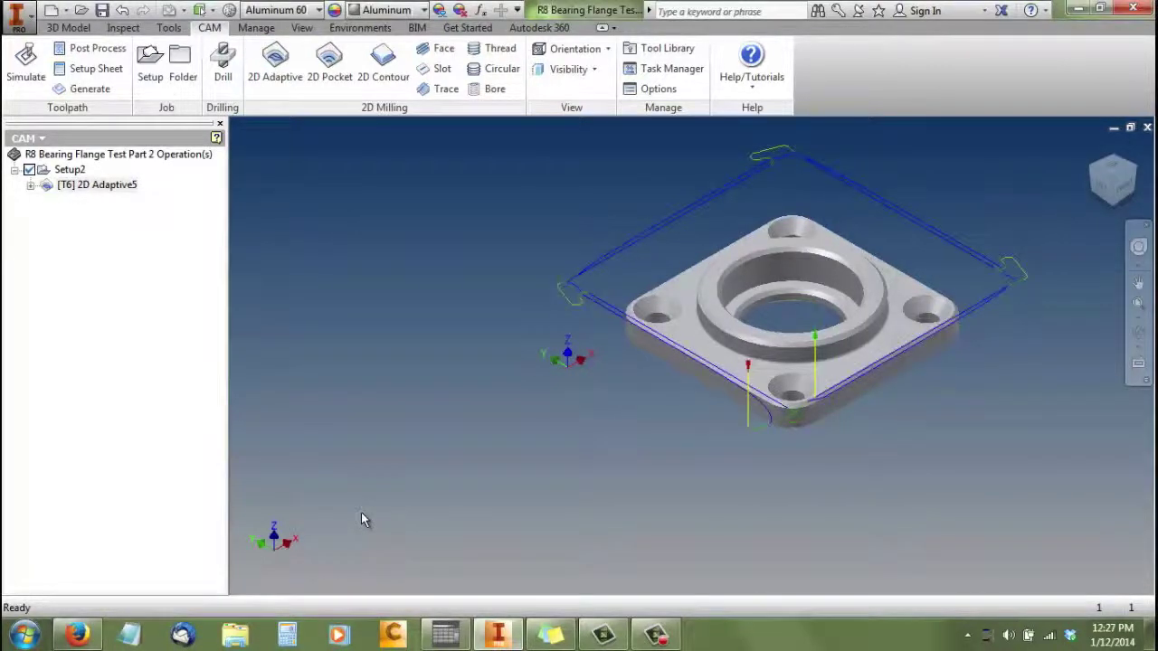
- Edit the 2D Adaptive operation and set its Bottom Height to From selection, referencing the flange's bottom face
{"action": "right_click", "coordinate": [83, 188]}
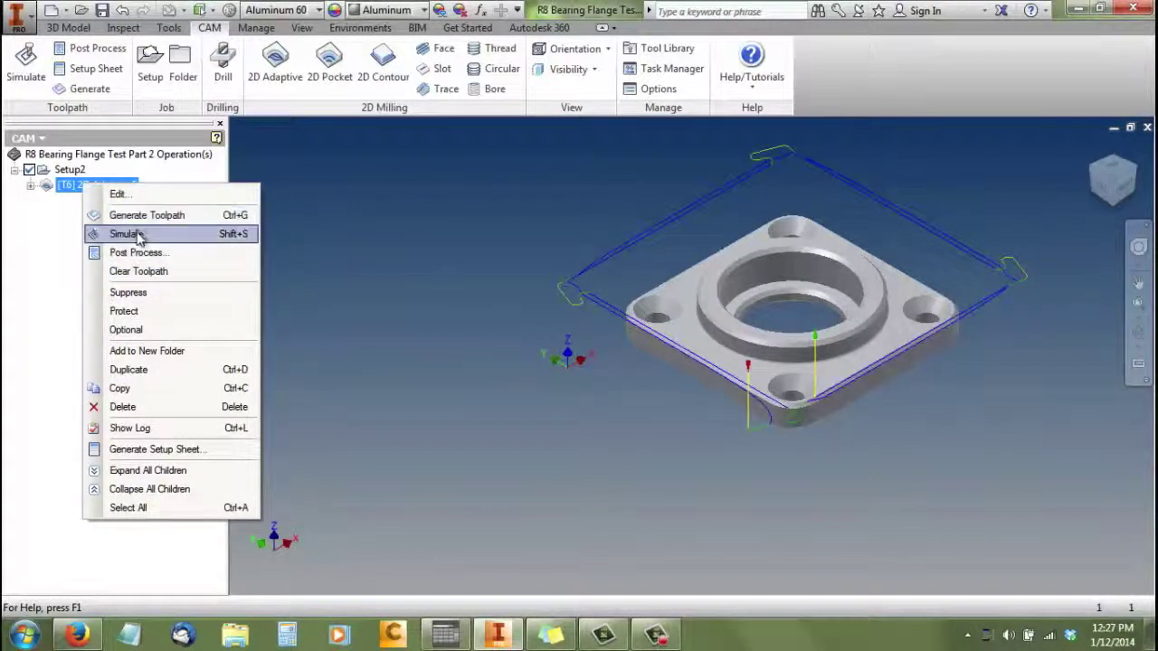
{"action": "left_click", "coordinate": [124, 196]}
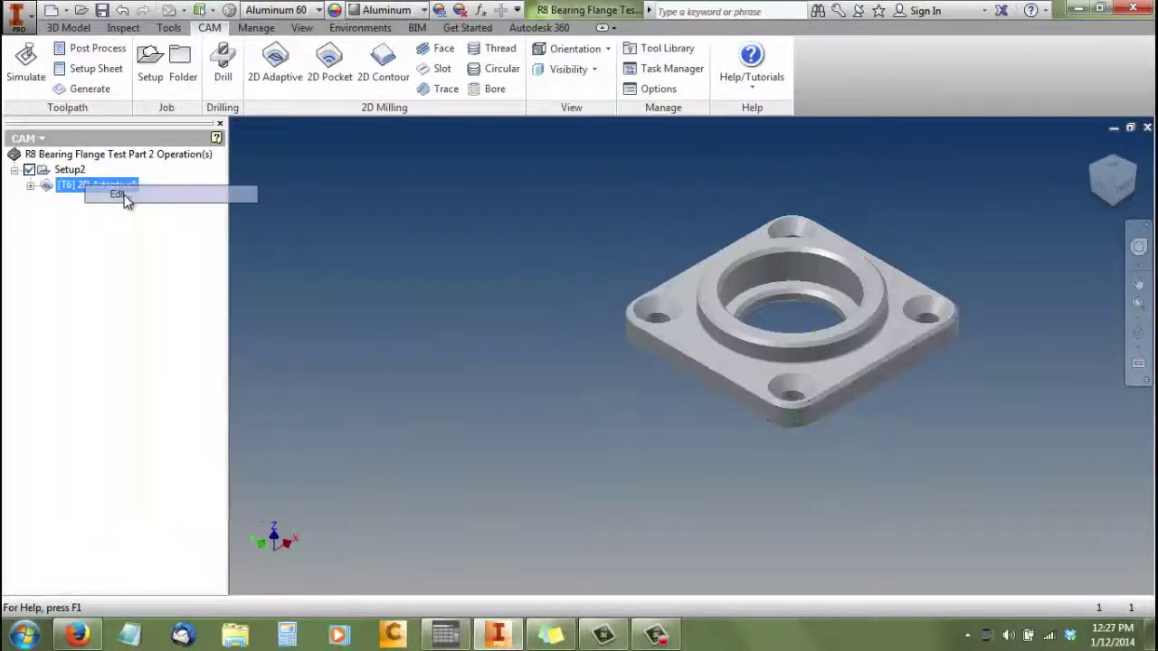
{"action": "left_click", "coordinate": [49, 182]}
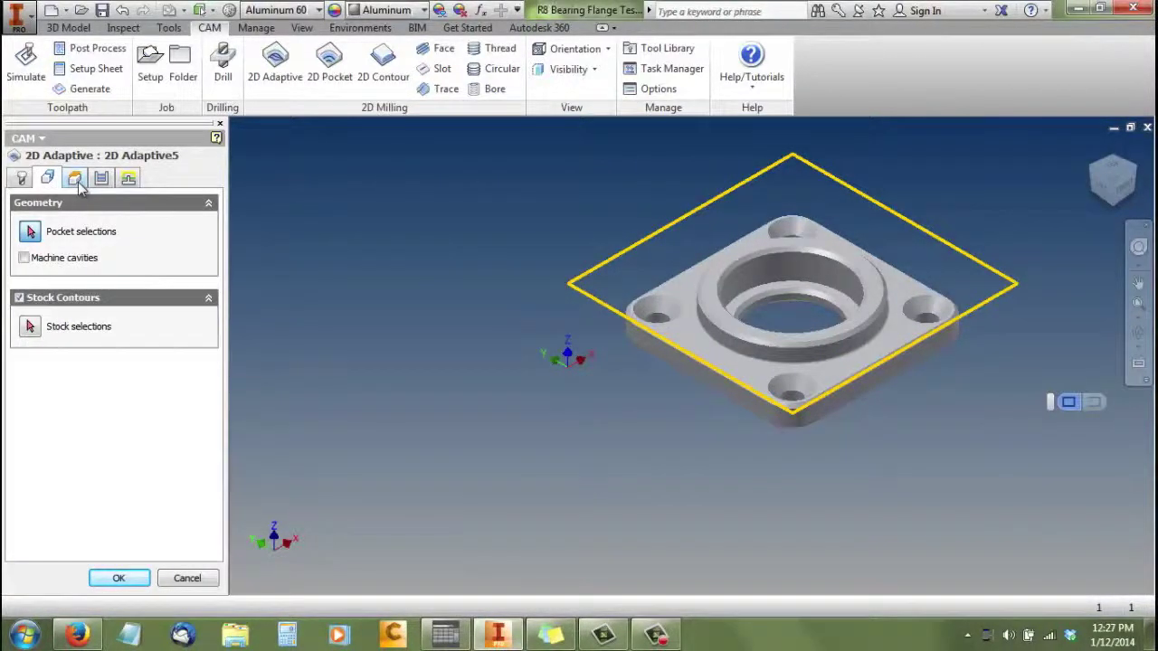
{"action": "left_click", "coordinate": [74, 178]}
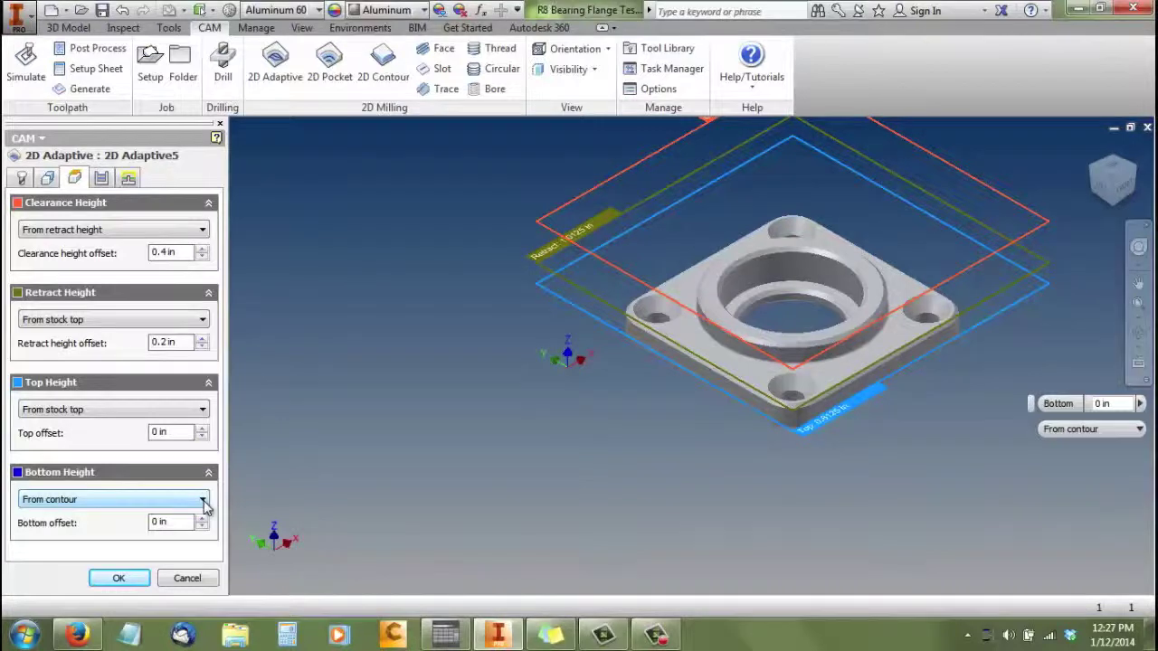
{"action": "mouse_move", "coordinate": [205, 507]}
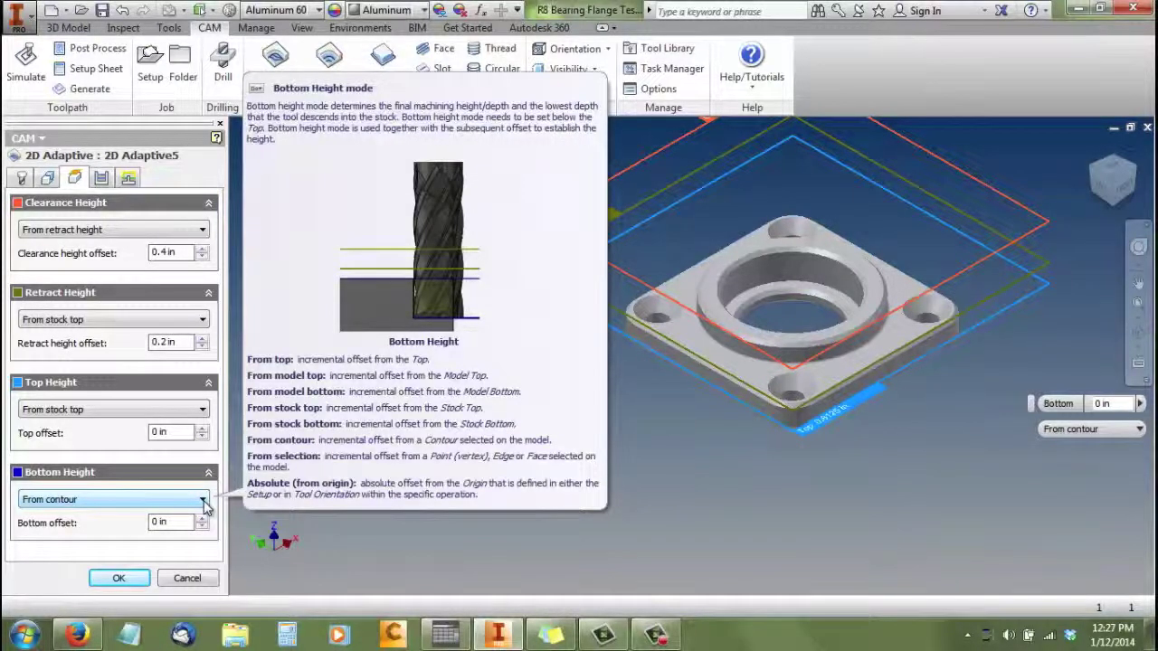
{"action": "left_click", "coordinate": [203, 500]}
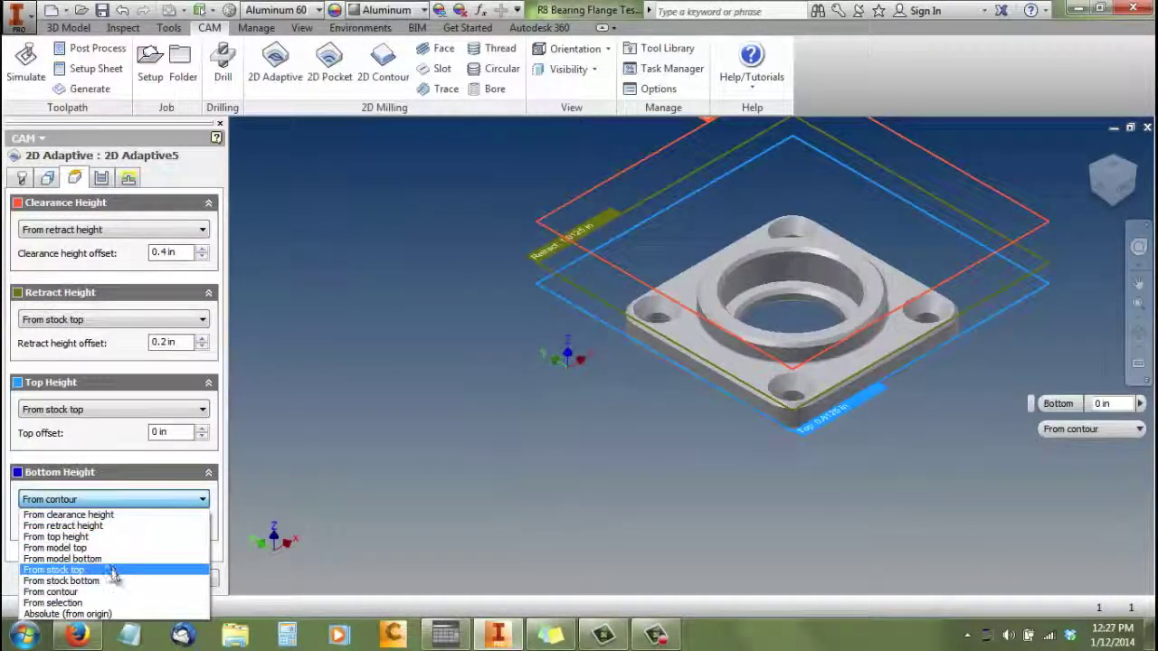
{"action": "left_click", "coordinate": [79, 603]}
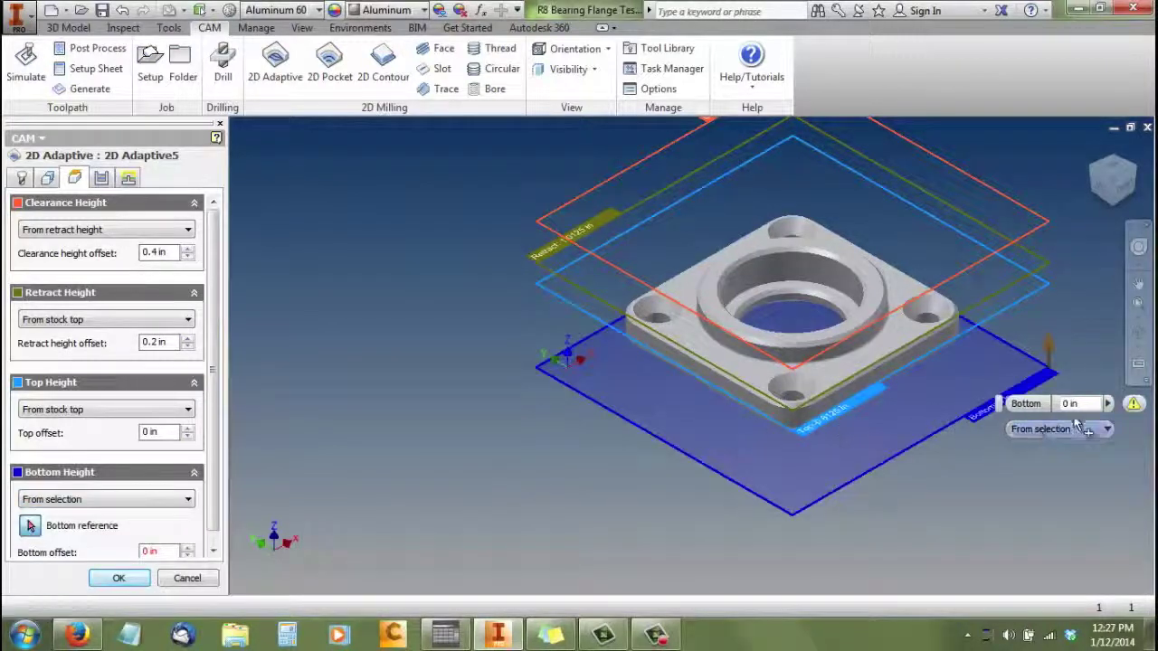
{"action": "left_click_drag", "start_coordinate": [1114, 173], "coordinate": [1127, 114]}
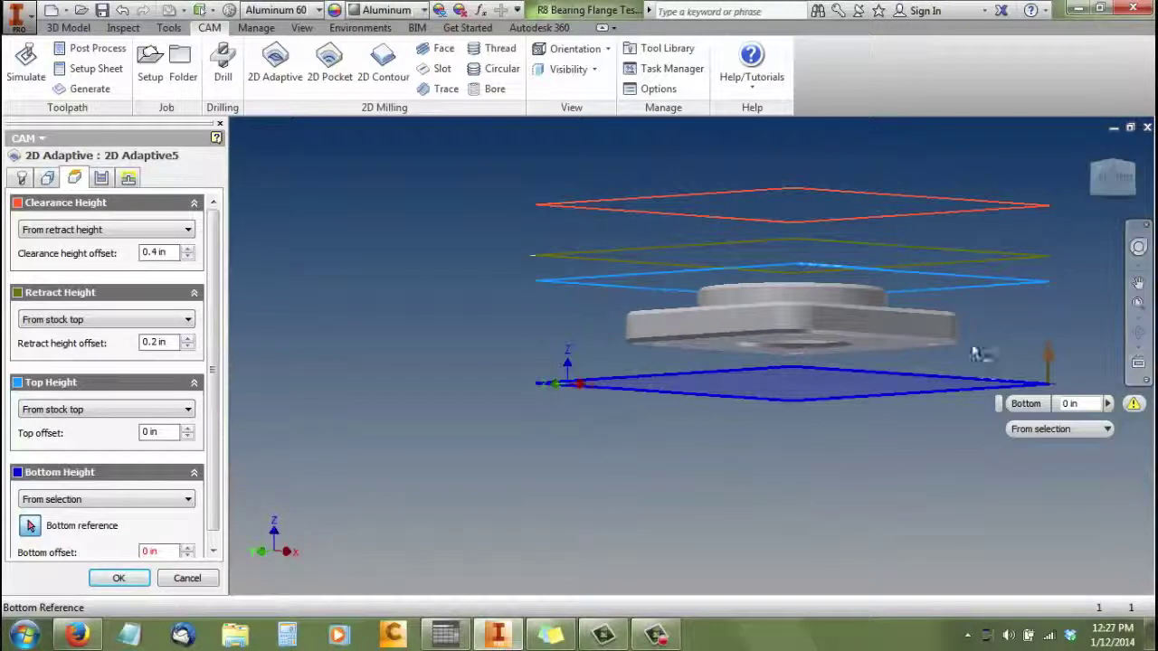
{"action": "left_click", "coordinate": [904, 345]}
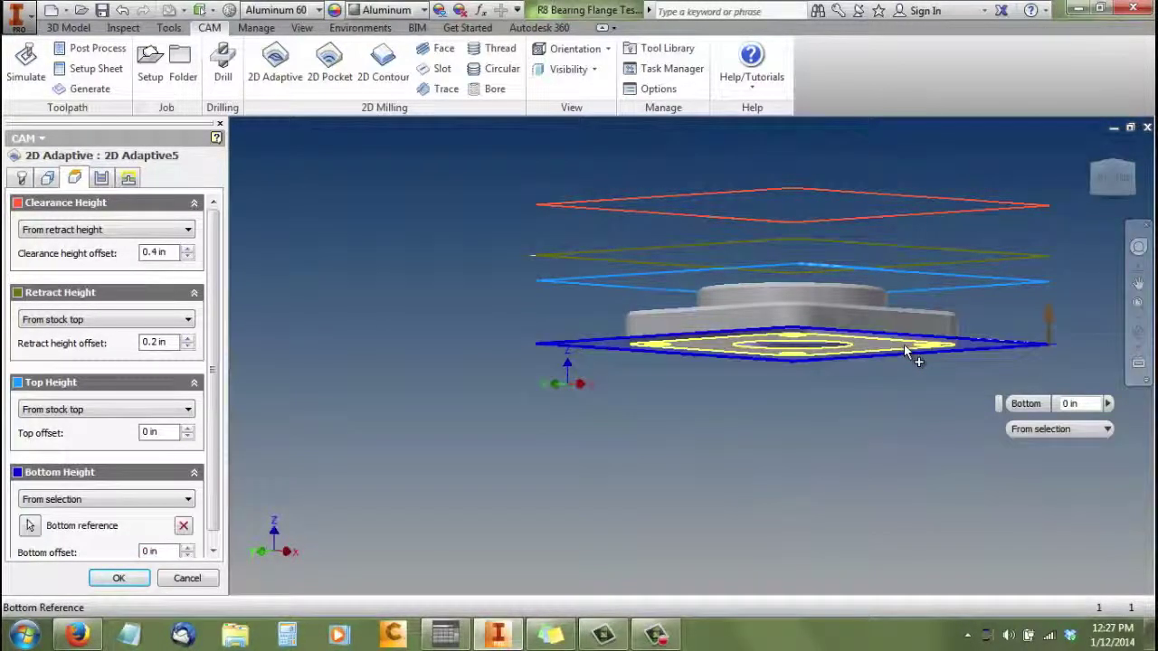
- Set the Bottom Height offset to -0.02 in
{"action": "left_click", "coordinate": [167, 551]}
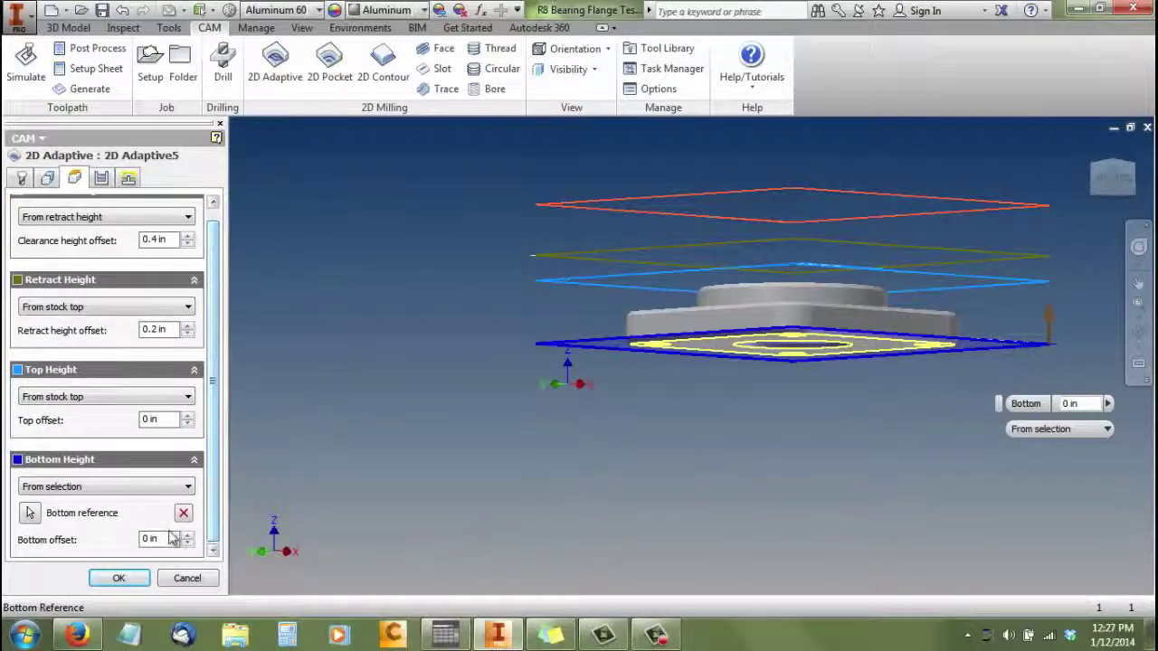
{"action": "left_click_drag", "start_coordinate": [158, 541], "coordinate": [136, 552]}
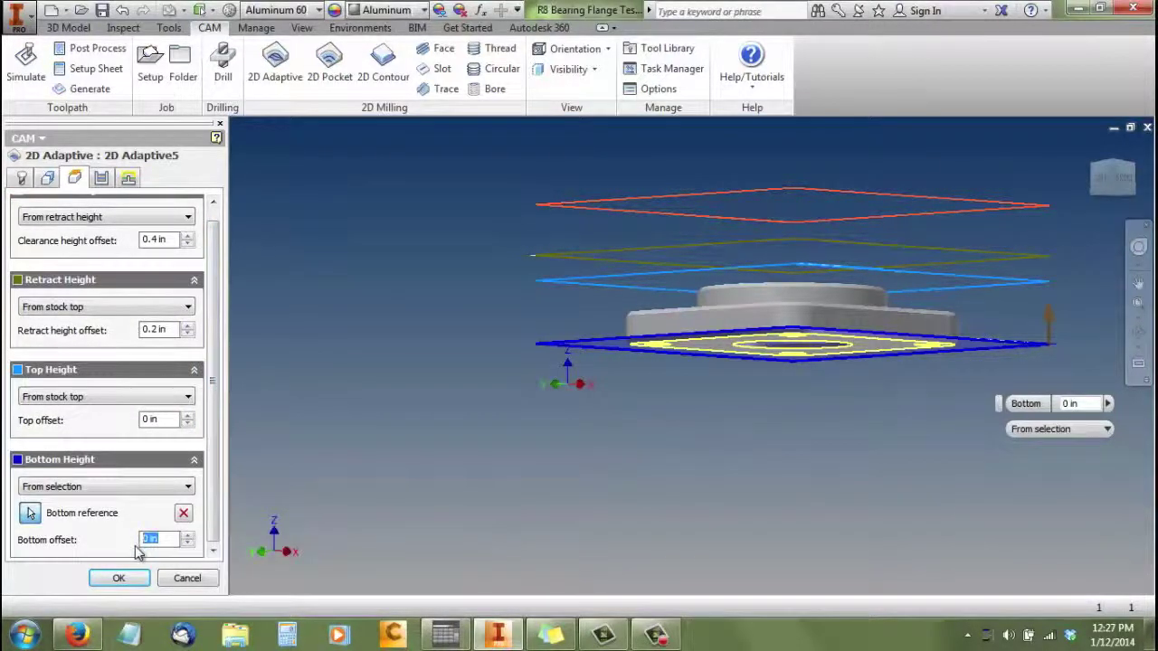
{"action": "type", "text": "-."}
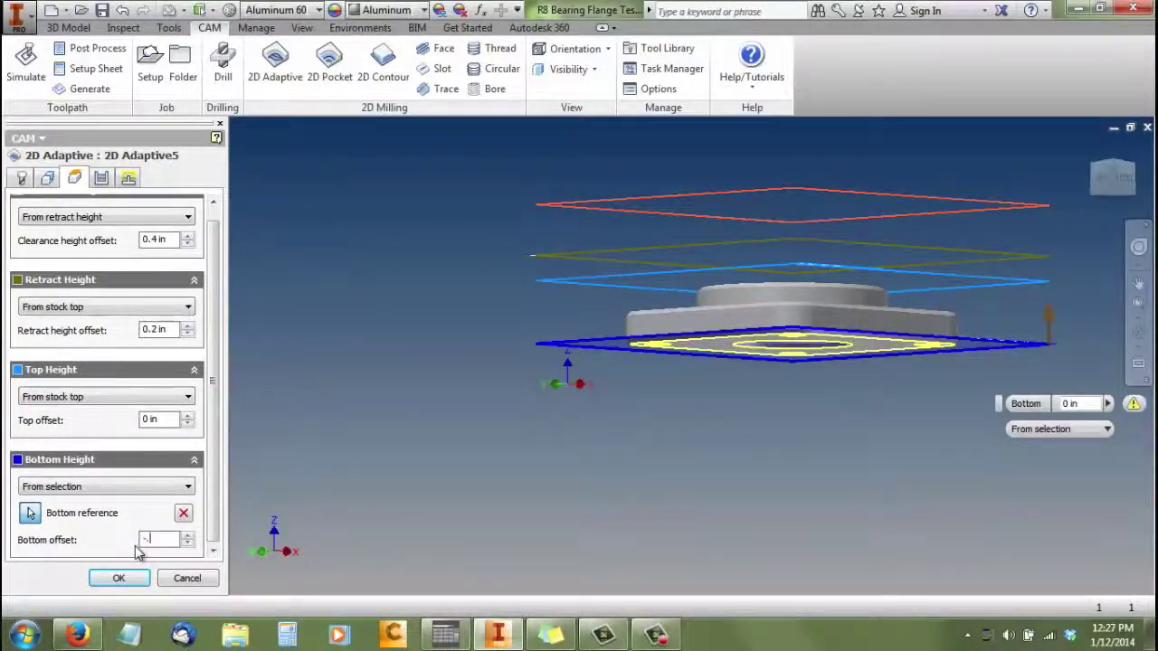
{"action": "type", "text": "02"}
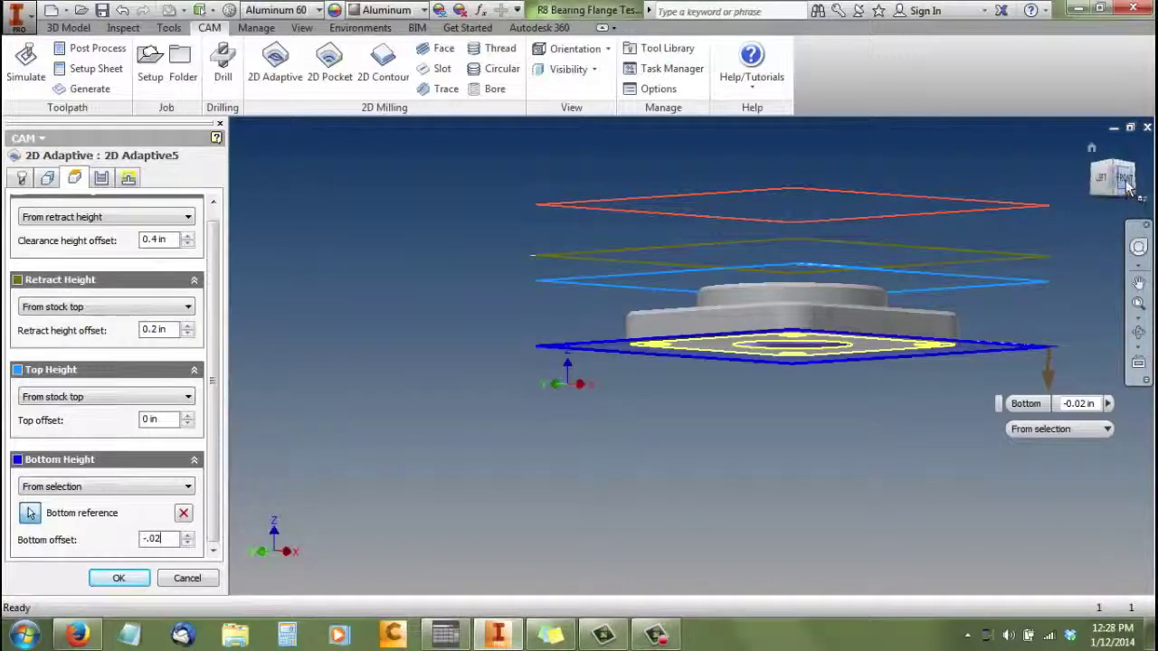
{"action": "left_click_drag", "start_coordinate": [1125, 184], "coordinate": [1092, 246]}
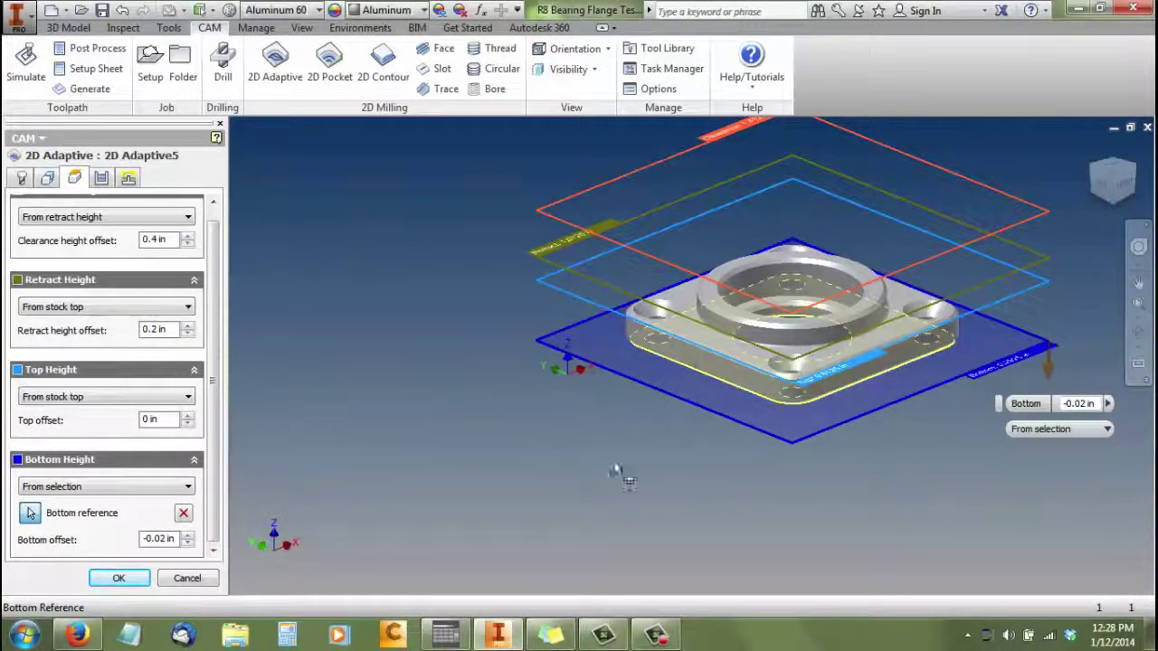
- Set the axial stock to leave to 0 in for the 2D Adaptive operation and regenerate its toolpath
{"action": "left_click", "coordinate": [101, 179]}
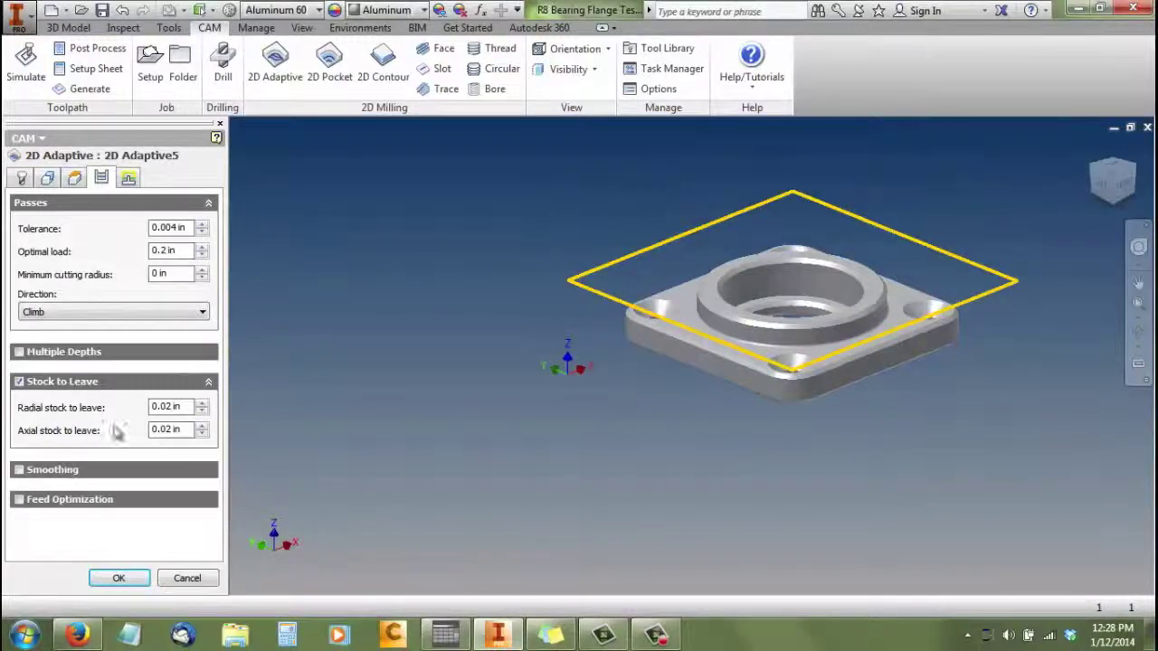
{"action": "mouse_move", "coordinate": [185, 413]}
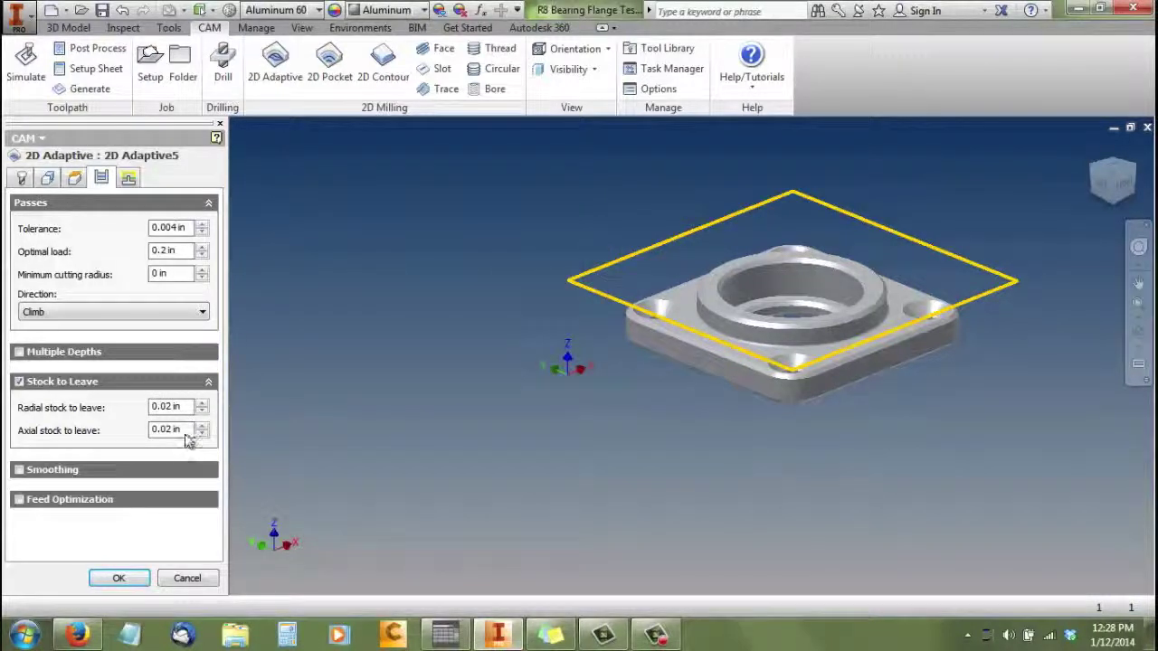
{"action": "left_click_drag", "start_coordinate": [183, 432], "coordinate": [142, 442]}
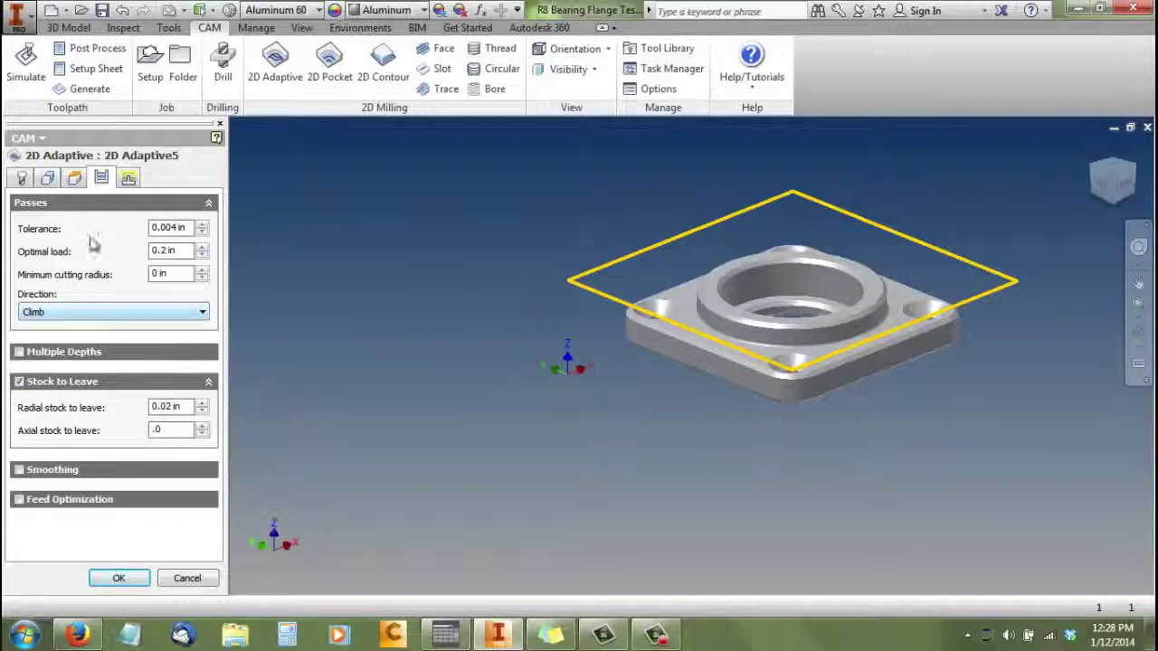
{"action": "left_click", "coordinate": [128, 179]}
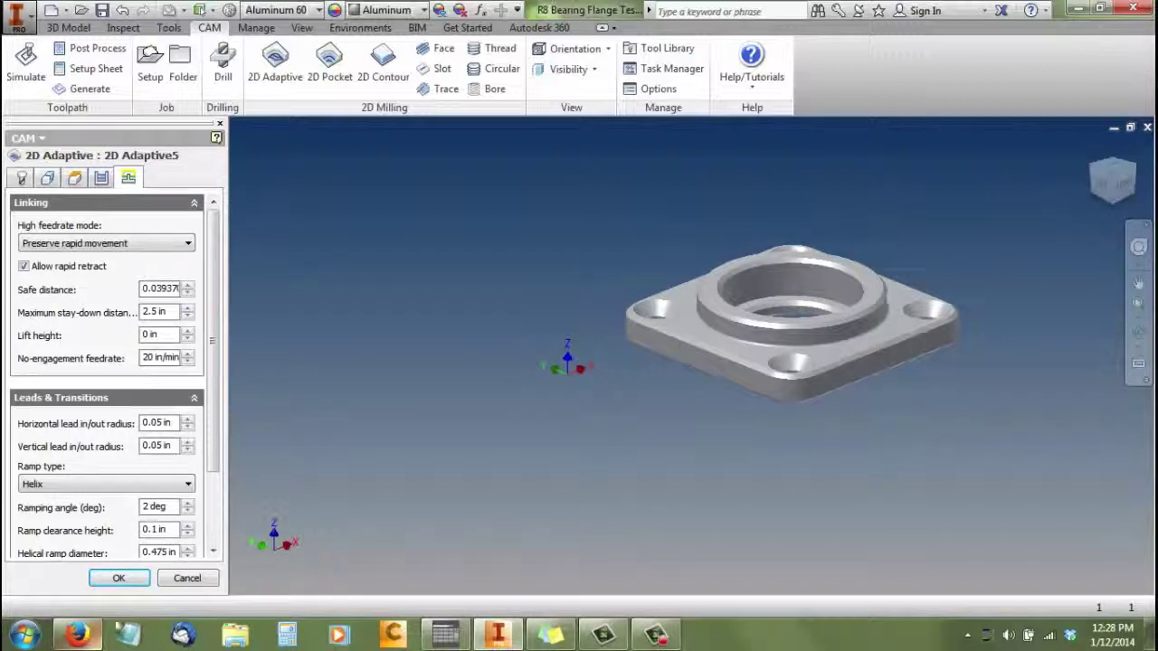
{"action": "left_click", "coordinate": [126, 579]}
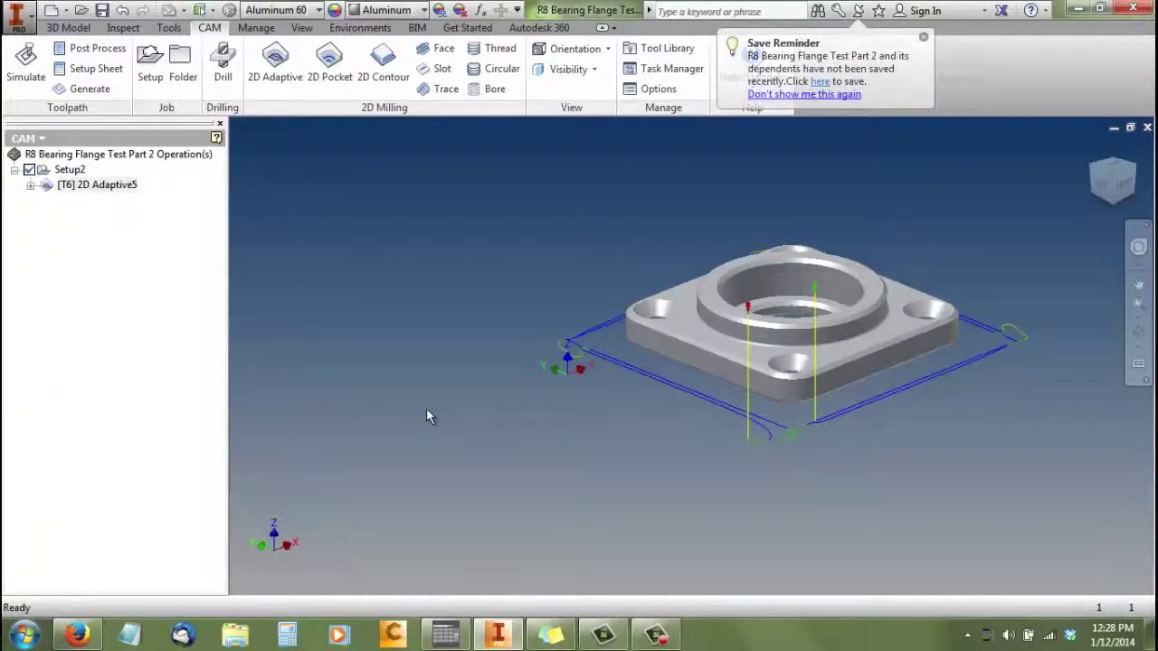
- Edit the 2D Adaptive operation's passes, set the optimal load to 0.02 in, and regenerate the toolpath
{"action": "right_click", "coordinate": [118, 187]}
{"action": "left_click", "coordinate": [149, 194]}
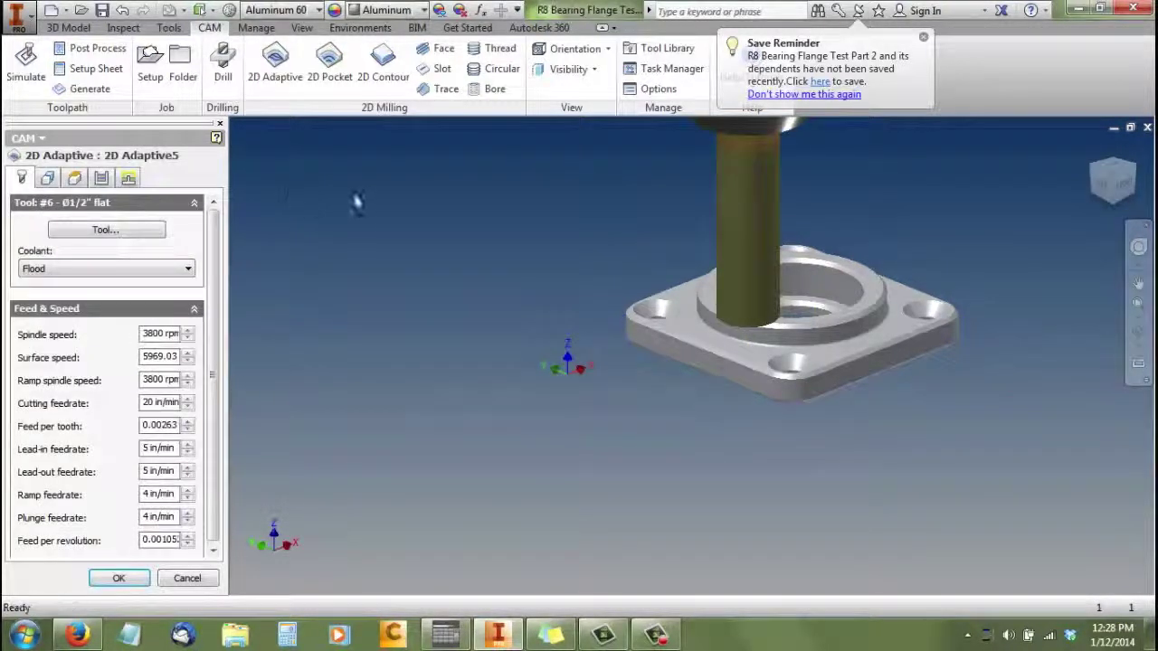
{"action": "left_click", "coordinate": [101, 178]}
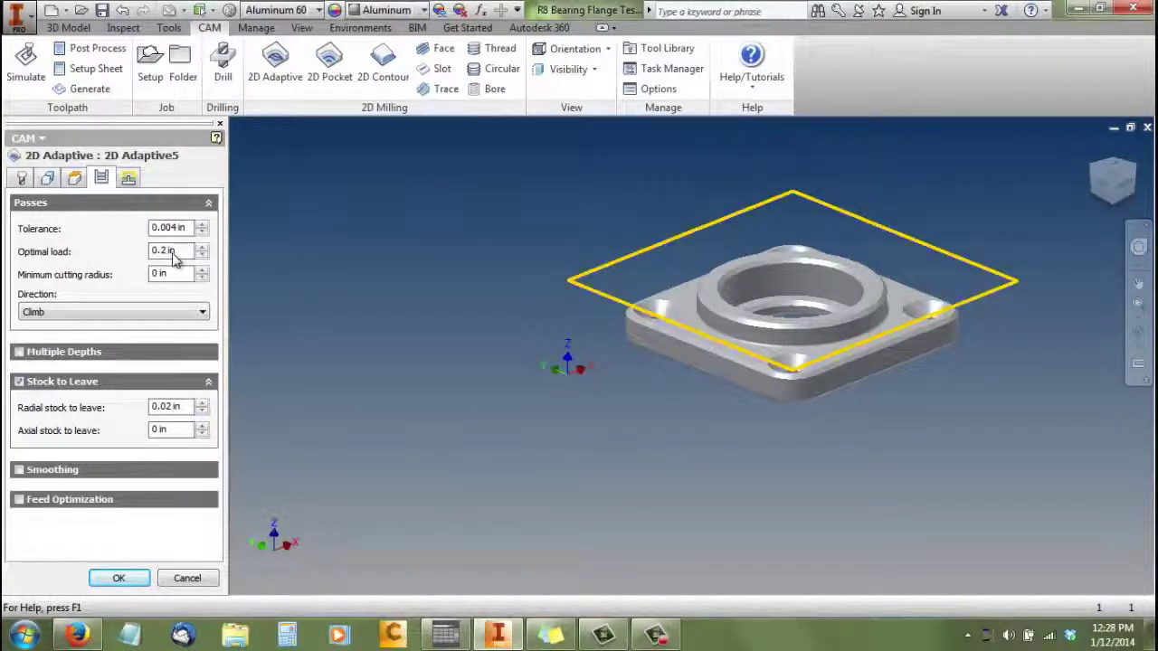
{"action": "left_click_drag", "start_coordinate": [181, 253], "coordinate": [144, 255]}
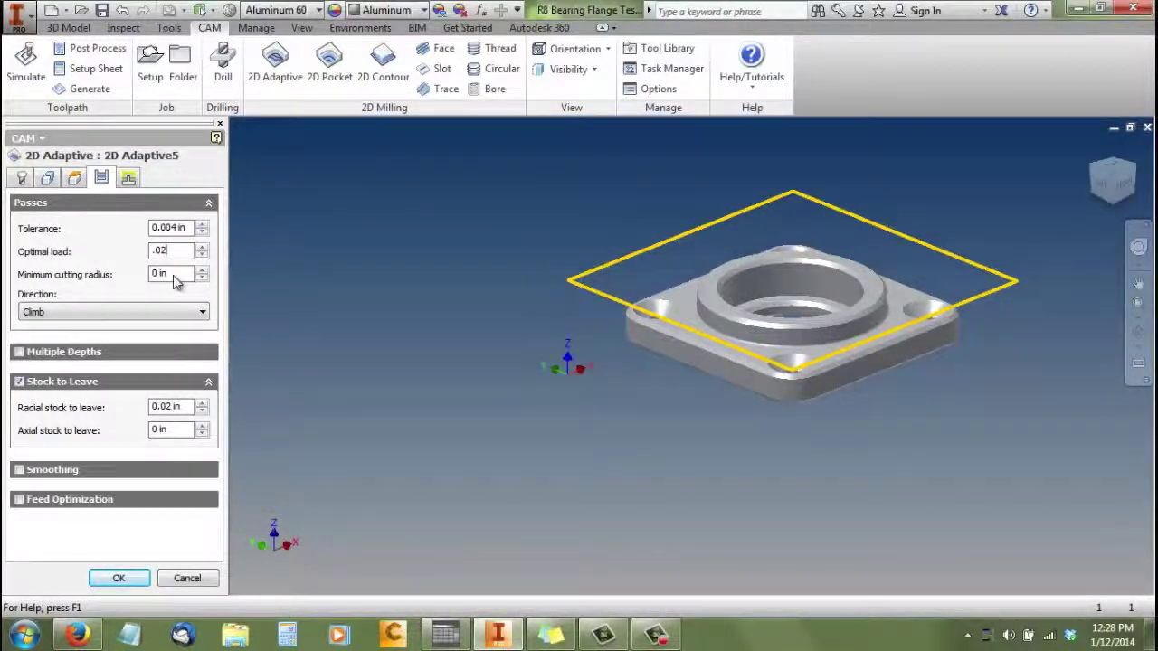
{"action": "mouse_move", "coordinate": [176, 257]}
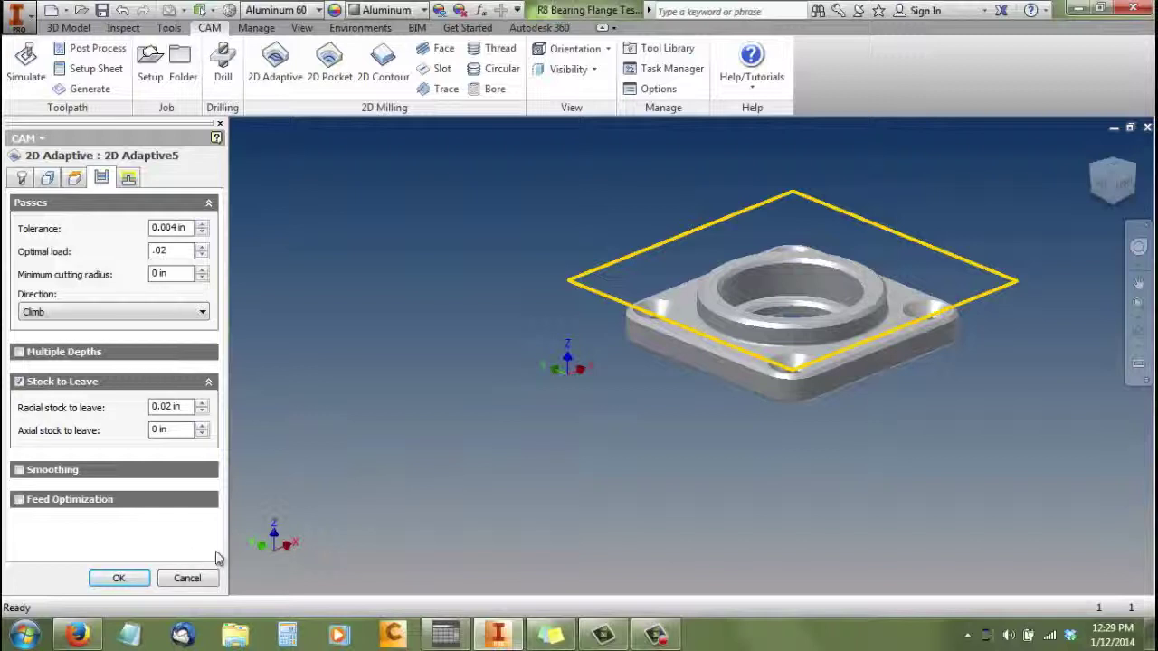
{"action": "left_click", "coordinate": [140, 580]}
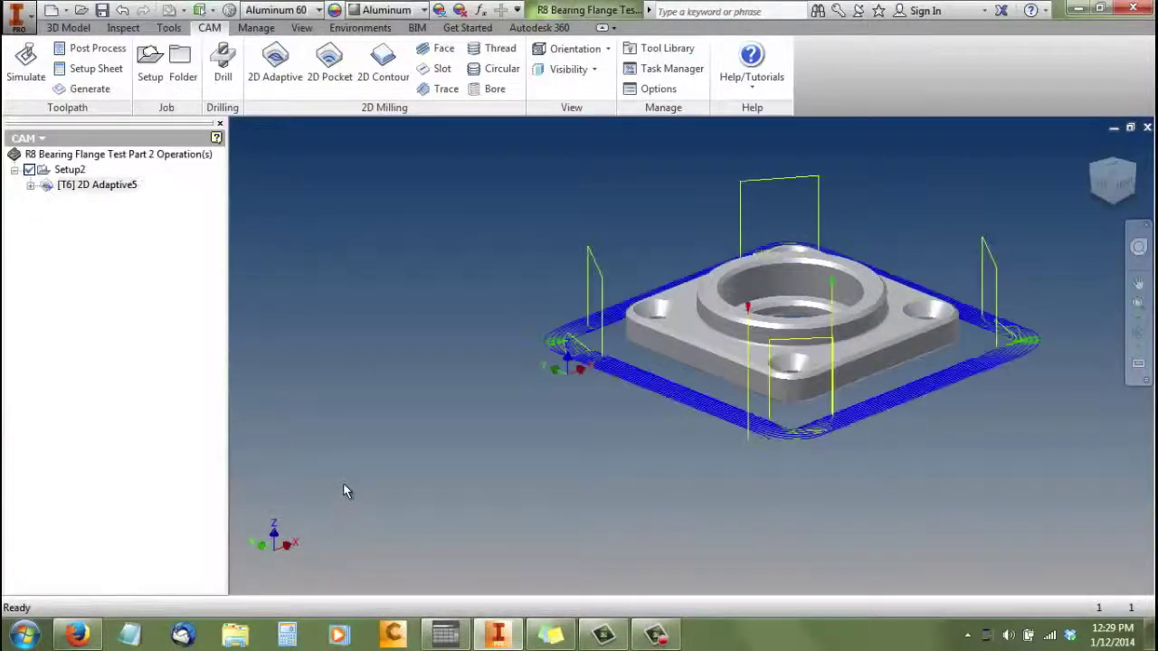
- Start a second 2D Adaptive operation with the #6 Ø1/2" flat mill, disabling Machine cavities and enabling Stock Contours in its geometry
{"action": "left_click", "coordinate": [1141, 337]}
{"action": "left_click_drag", "start_coordinate": [805, 298], "coordinate": [764, 356]}
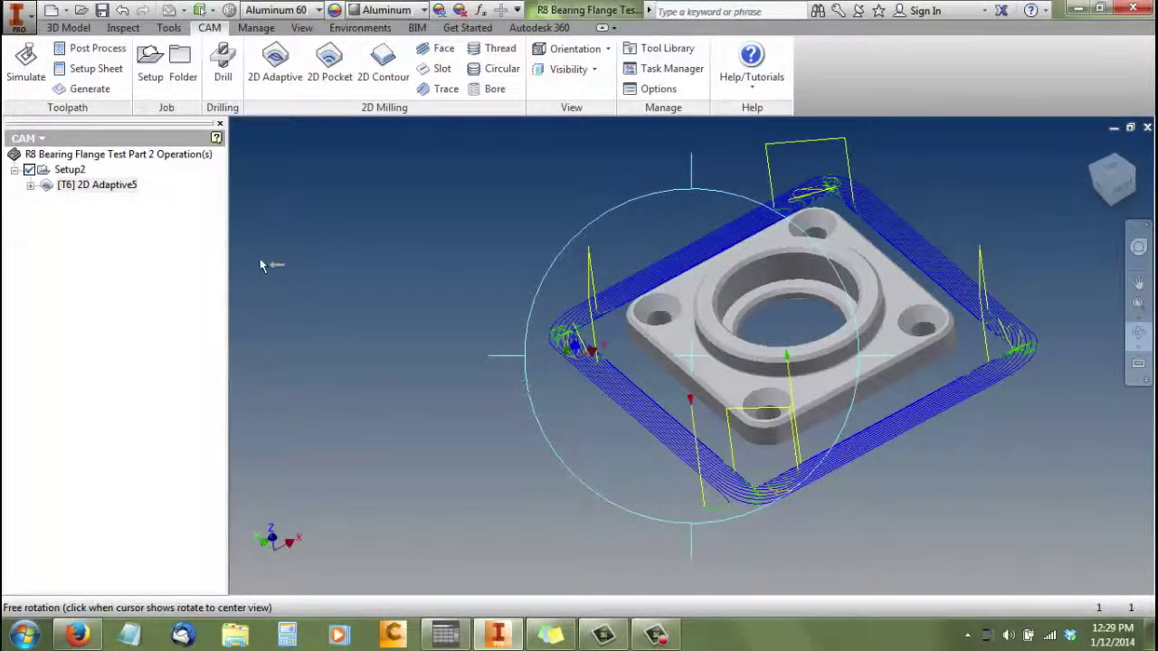
{"action": "right_click", "coordinate": [497, 284]}
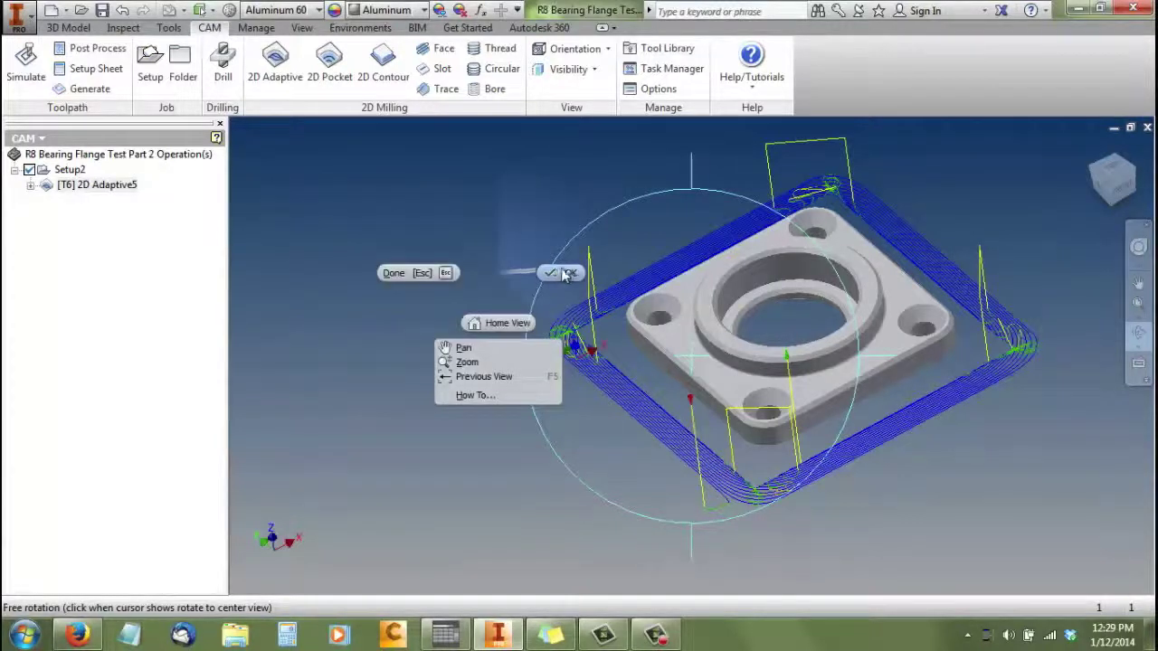
{"action": "left_click", "coordinate": [402, 274]}
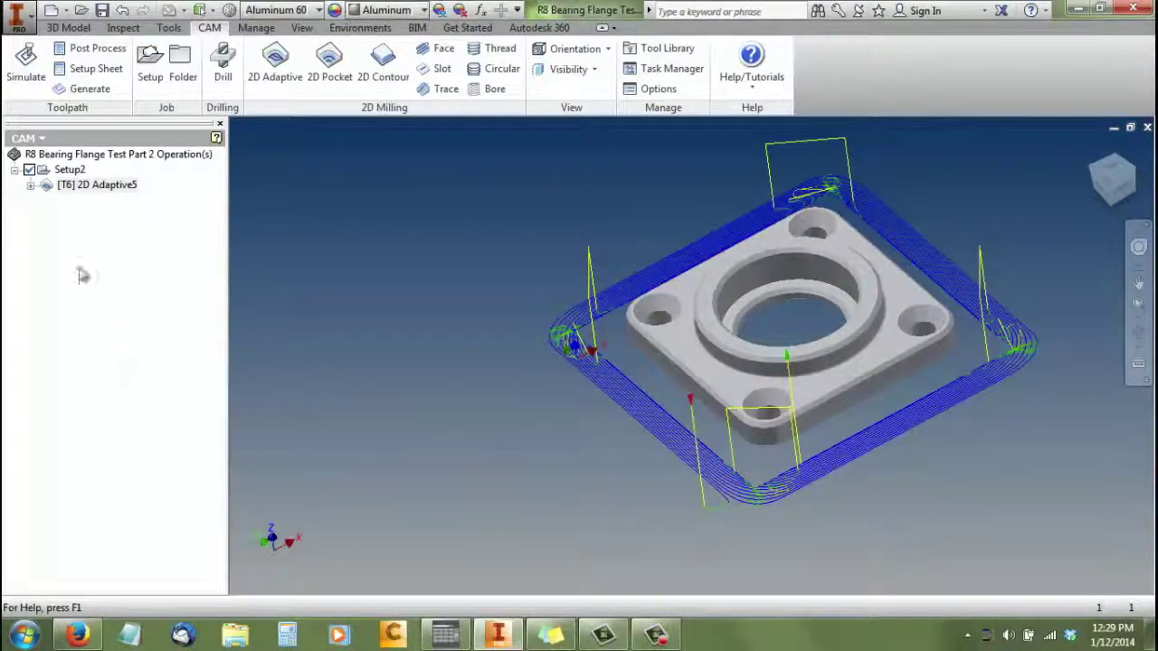
{"action": "left_click", "coordinate": [284, 80]}
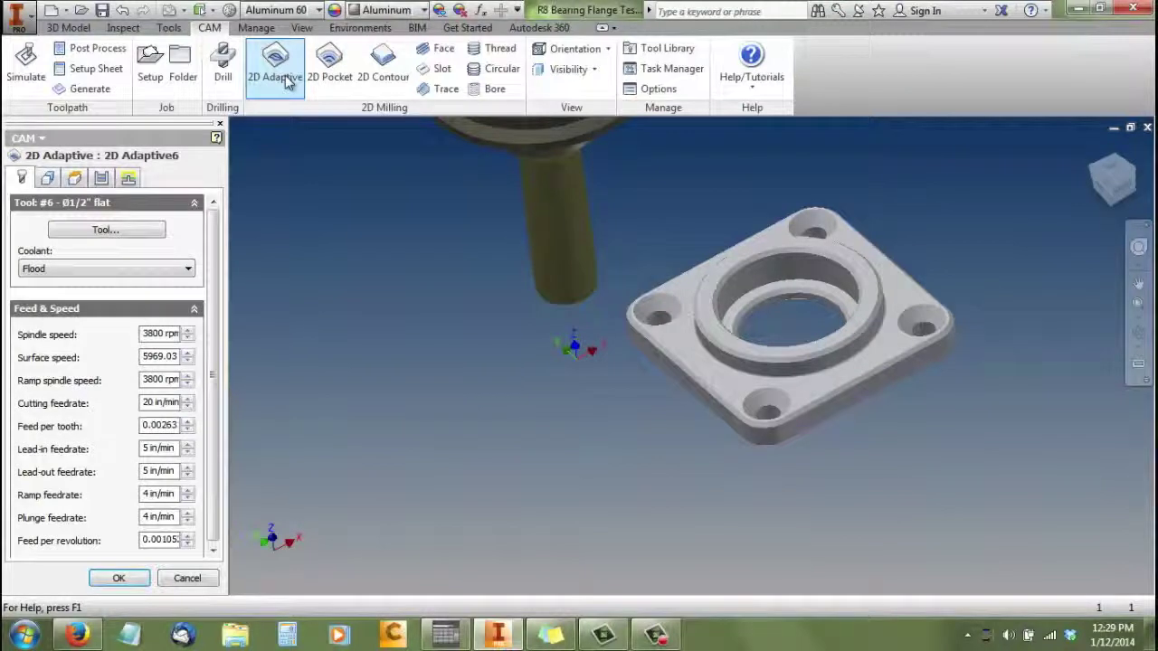
{"action": "left_click", "coordinate": [47, 181]}
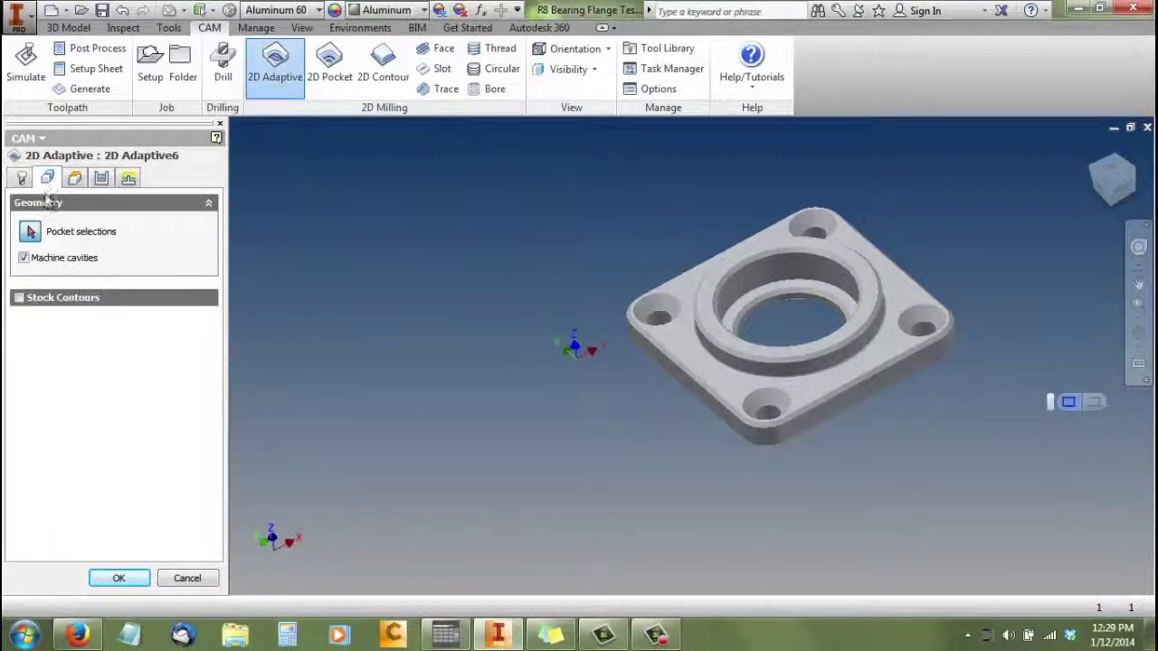
{"action": "left_click", "coordinate": [29, 232]}
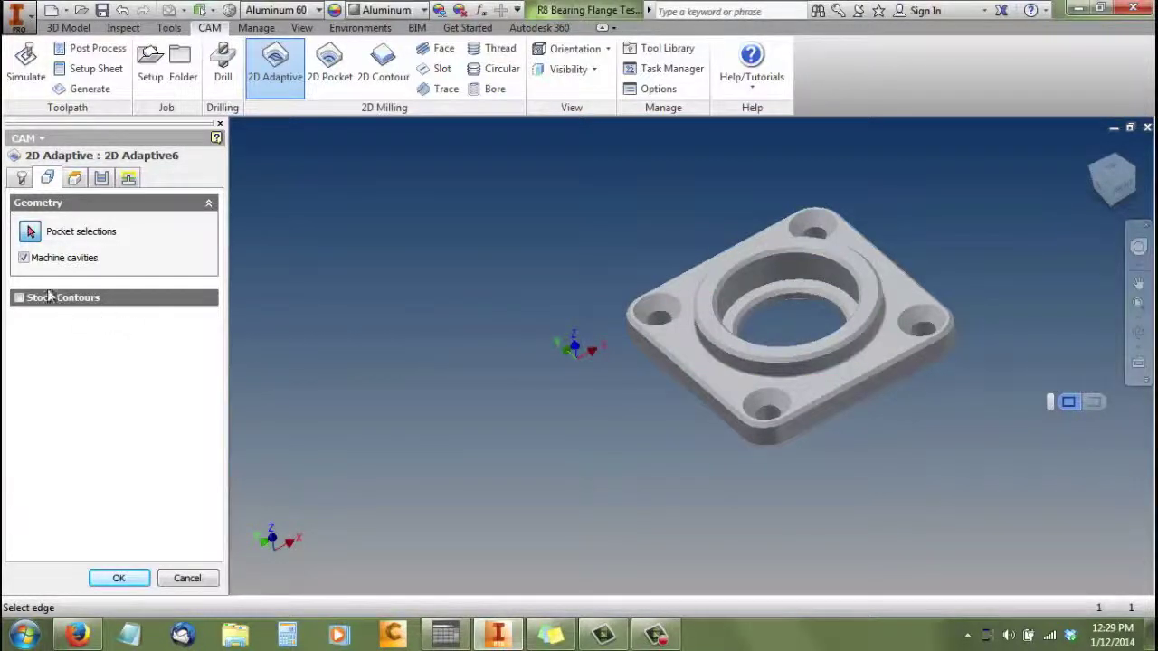
{"action": "left_click", "coordinate": [23, 259]}
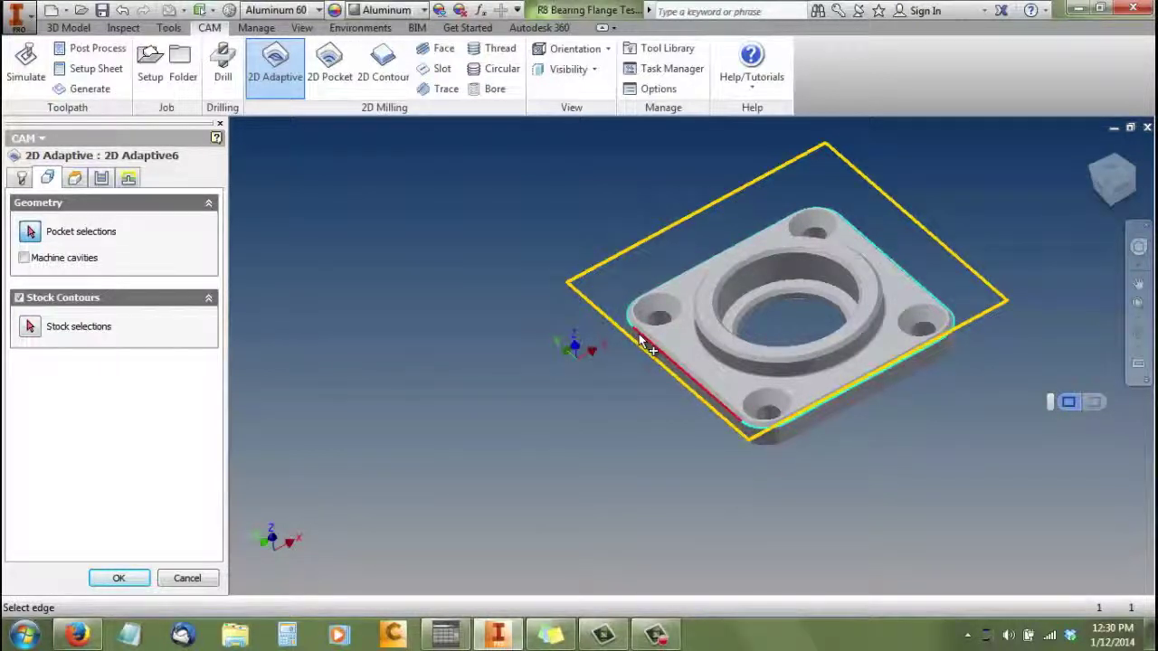
{"action": "left_click", "coordinate": [640, 341]}
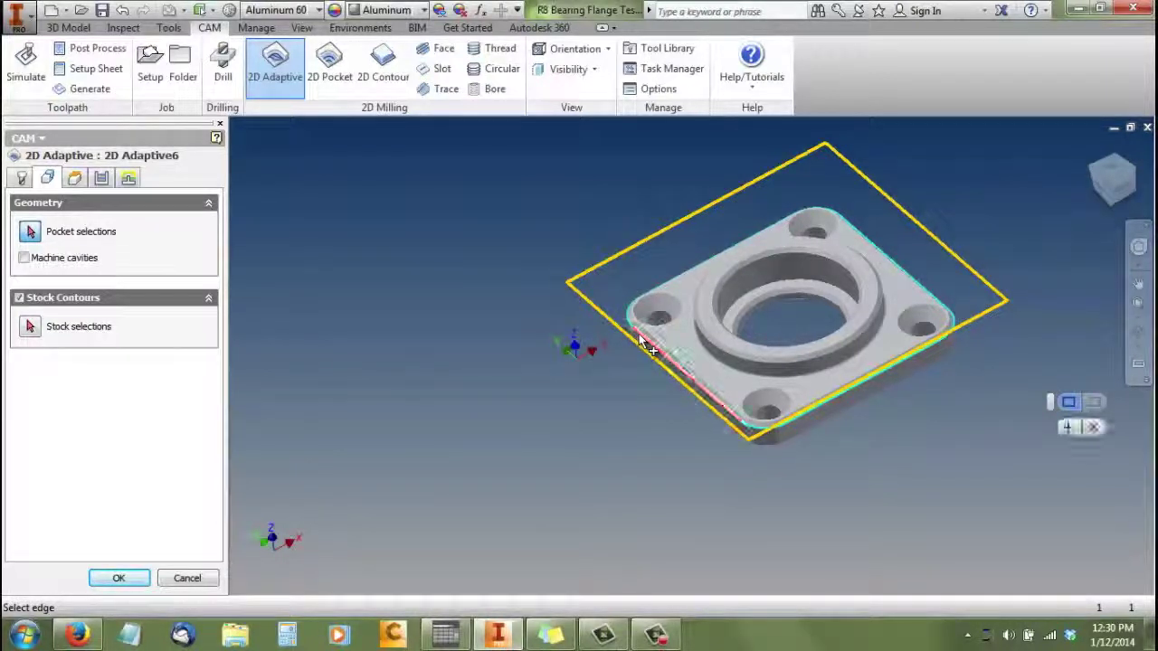
{"action": "left_click", "coordinate": [1068, 427]}
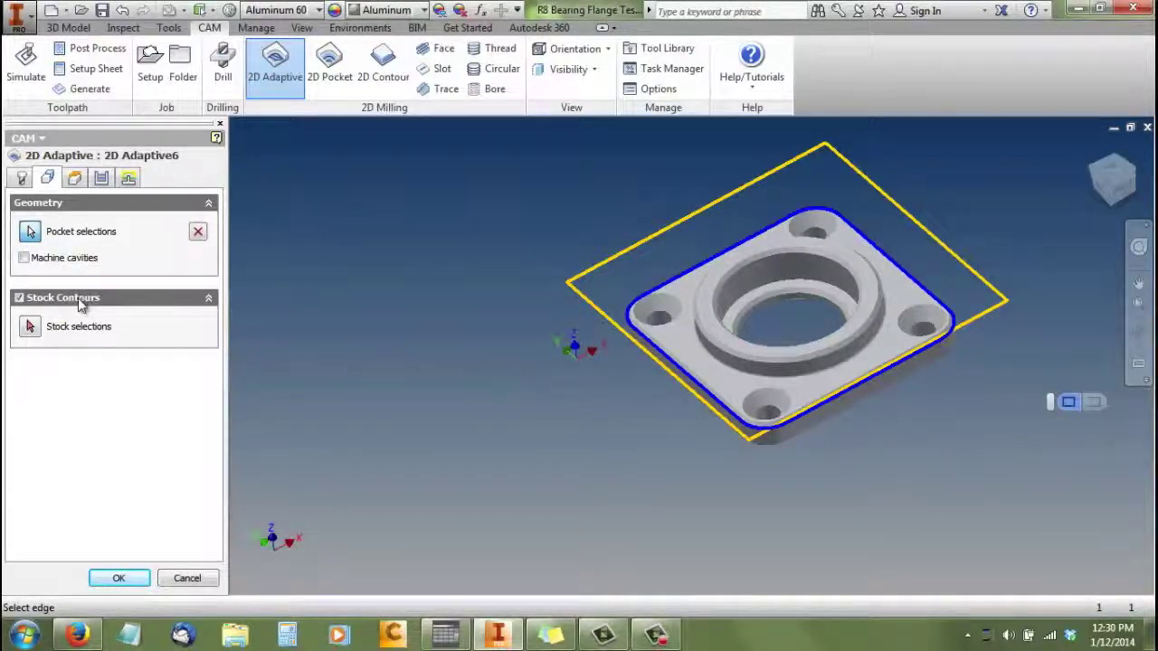
{"action": "mouse_move", "coordinate": [80, 310]}
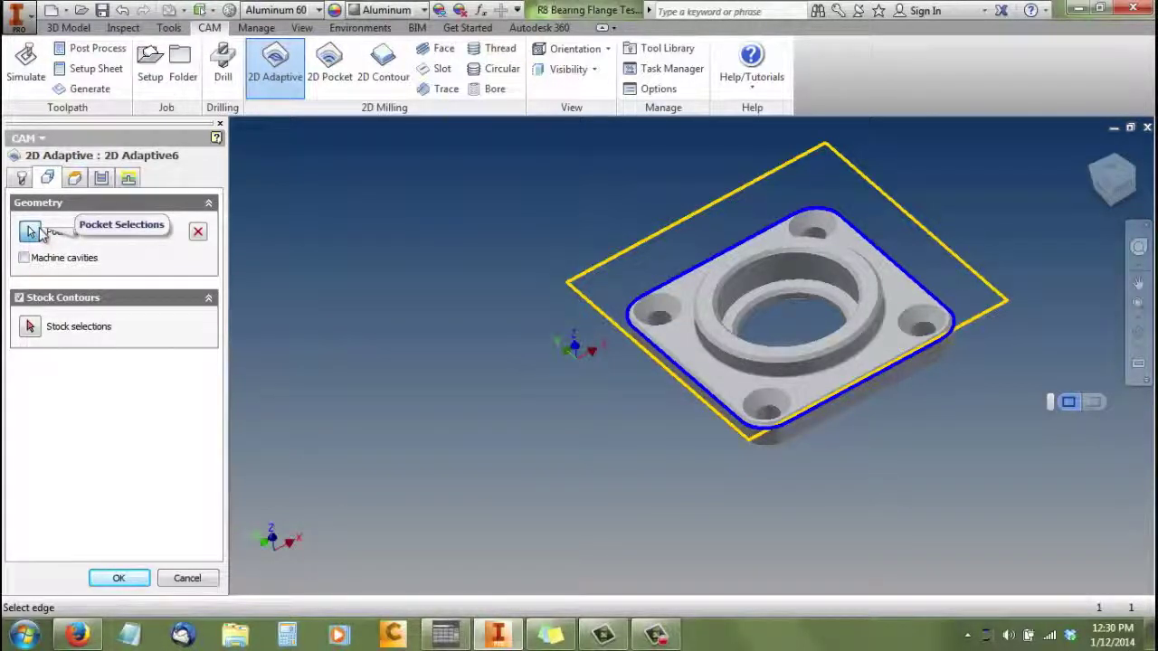
{"action": "left_click", "coordinate": [198, 232]}
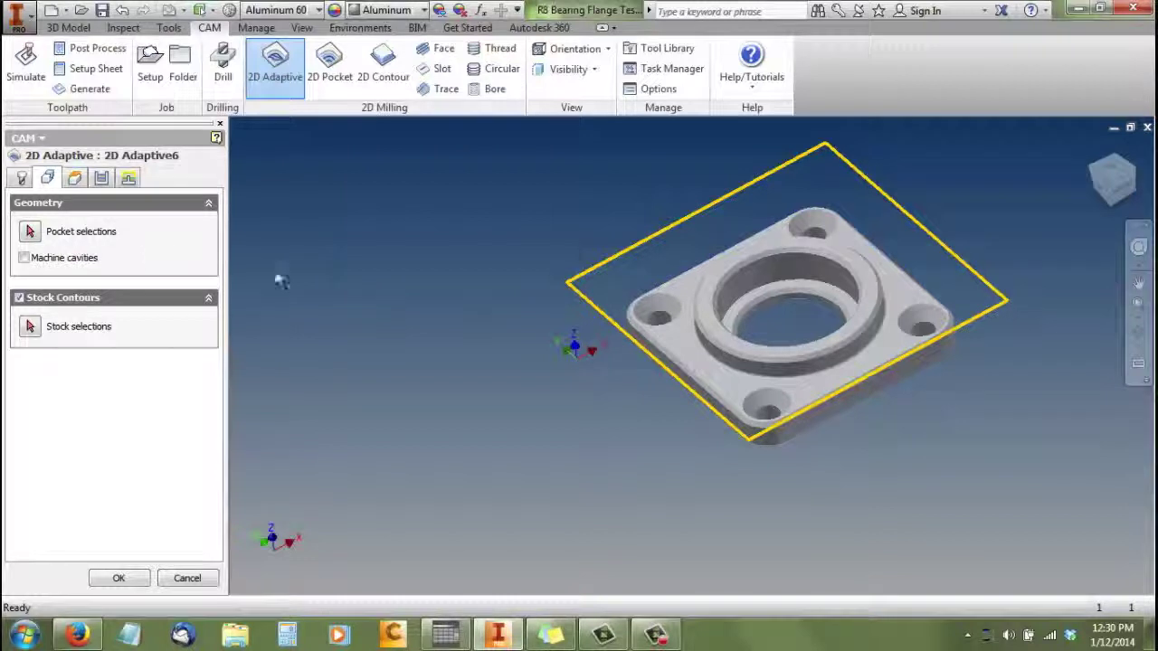
- Use the circular edge at the base of the raised boss as the pocket selection
{"action": "left_click", "coordinate": [30, 232]}
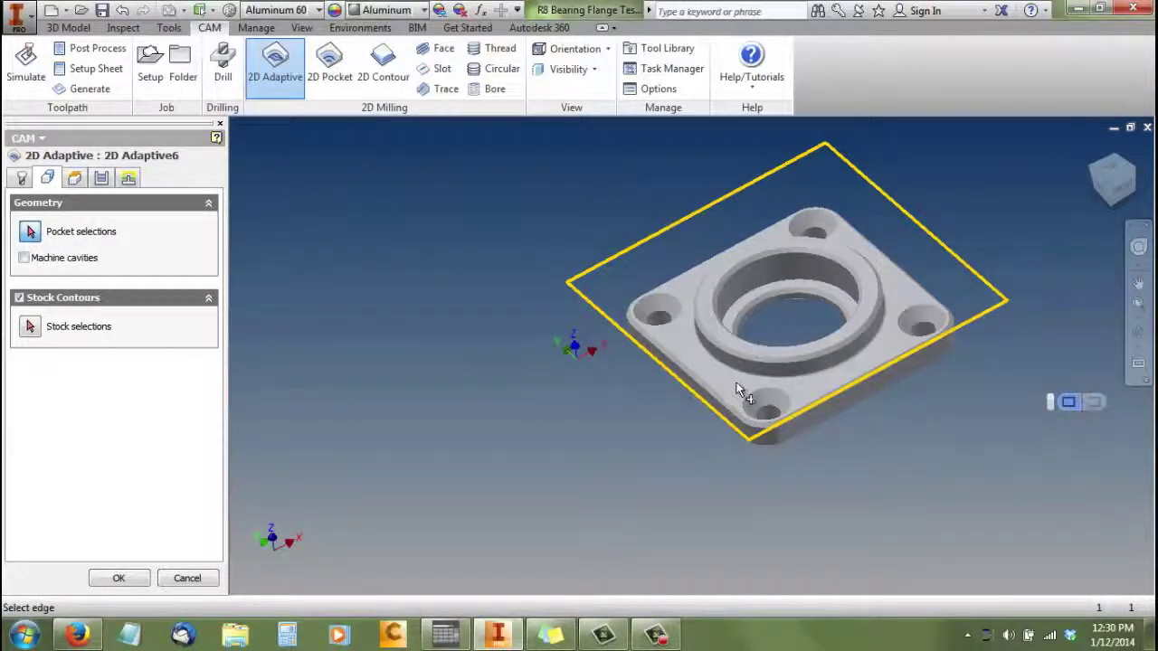
{"action": "left_click", "coordinate": [738, 375]}
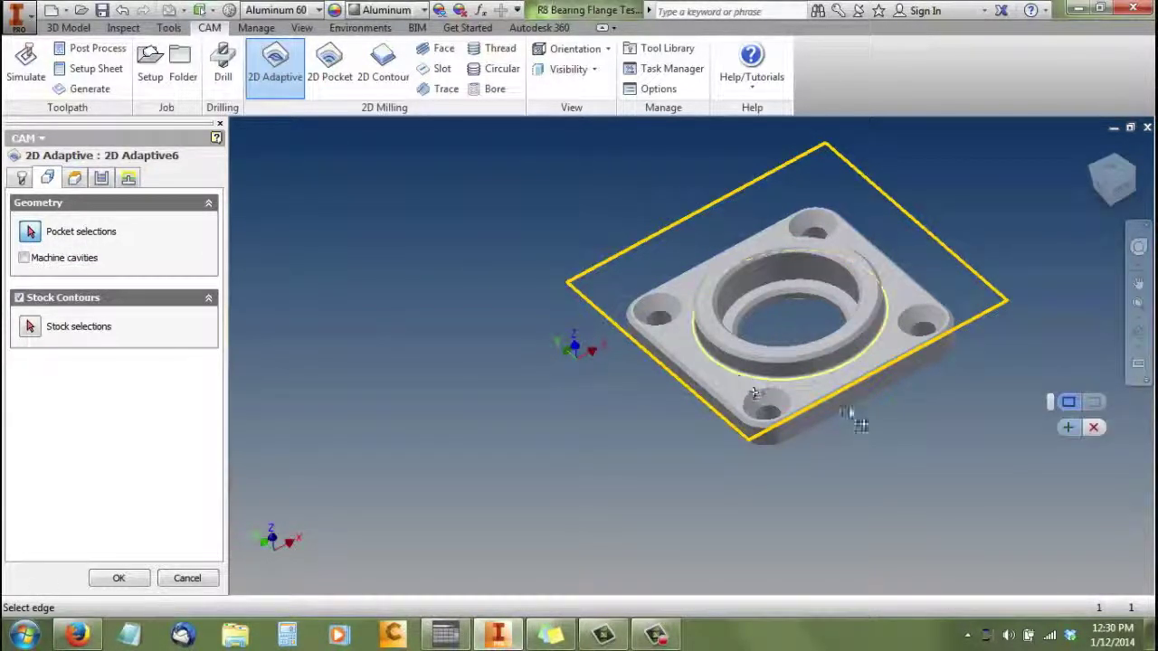
{"action": "left_click", "coordinate": [1067, 427]}
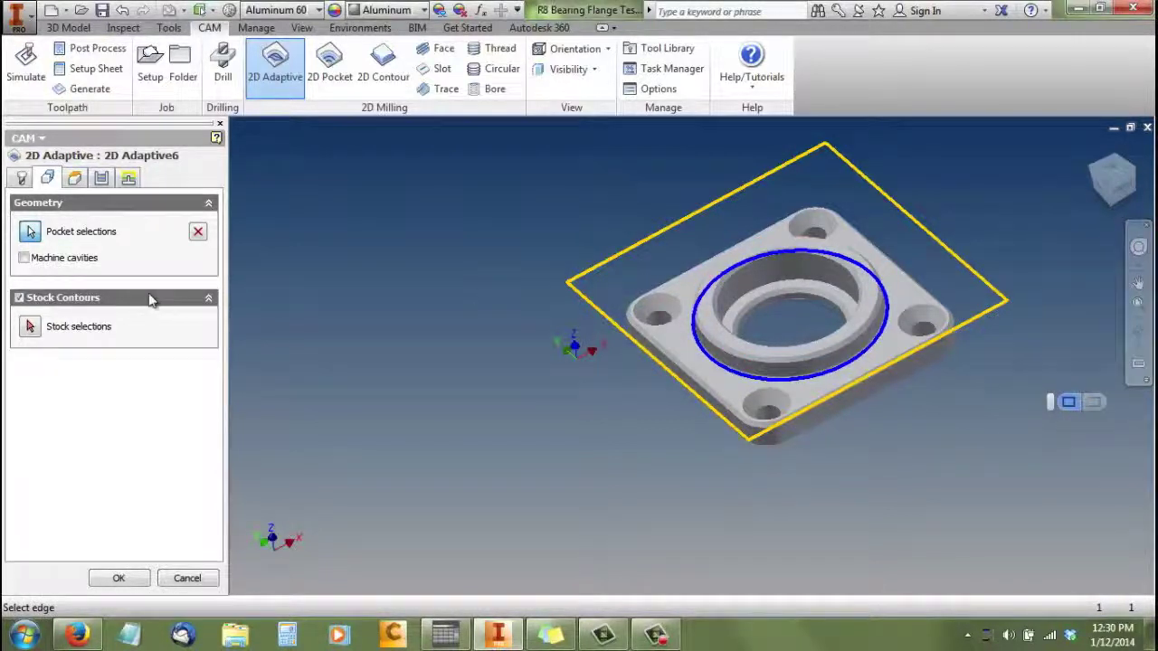
- Use the flange's outer top edge loop as the stock selection and generate the second adaptive toolpath
{"action": "left_click", "coordinate": [31, 329]}
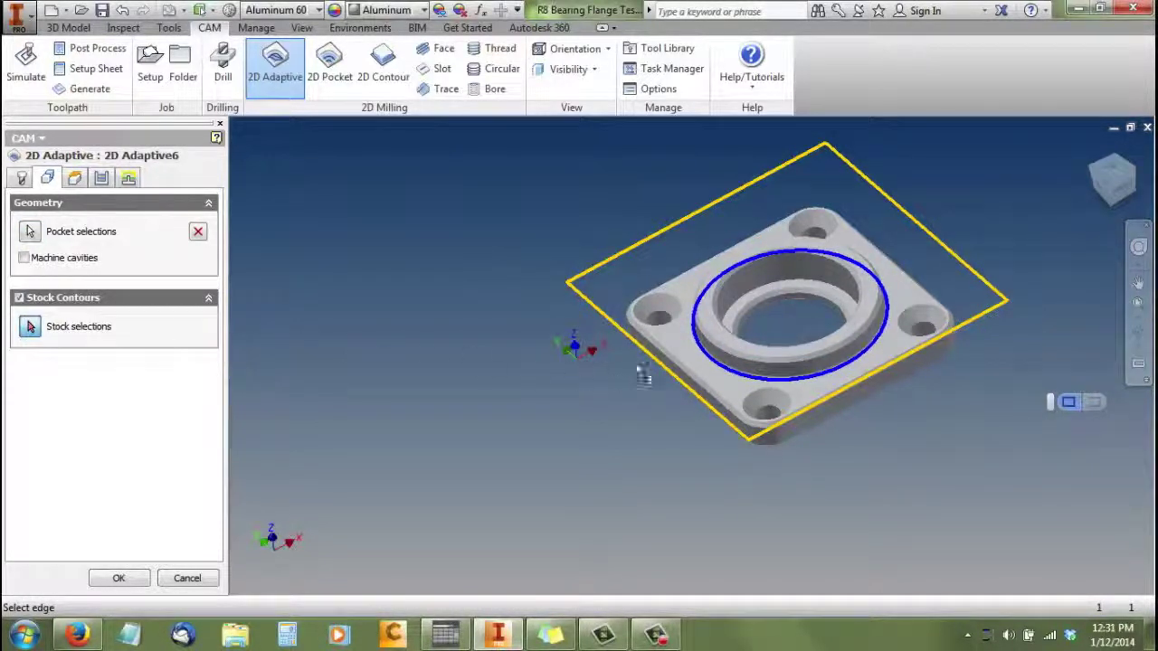
{"action": "left_click", "coordinate": [674, 369]}
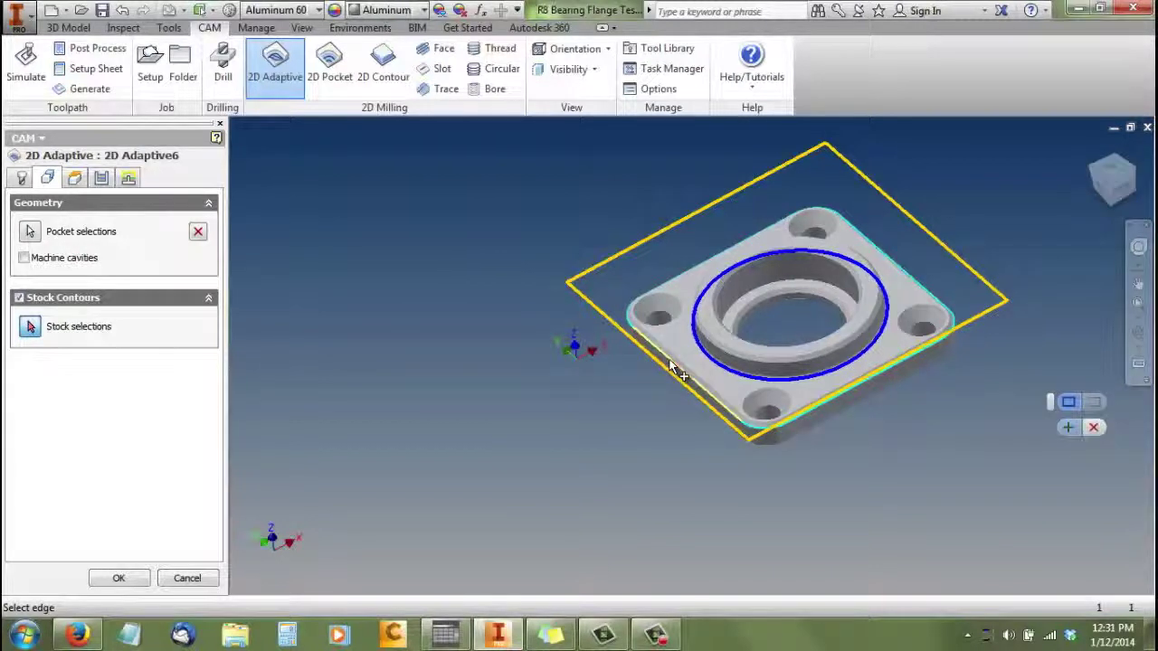
{"action": "left_click", "coordinate": [1068, 428]}
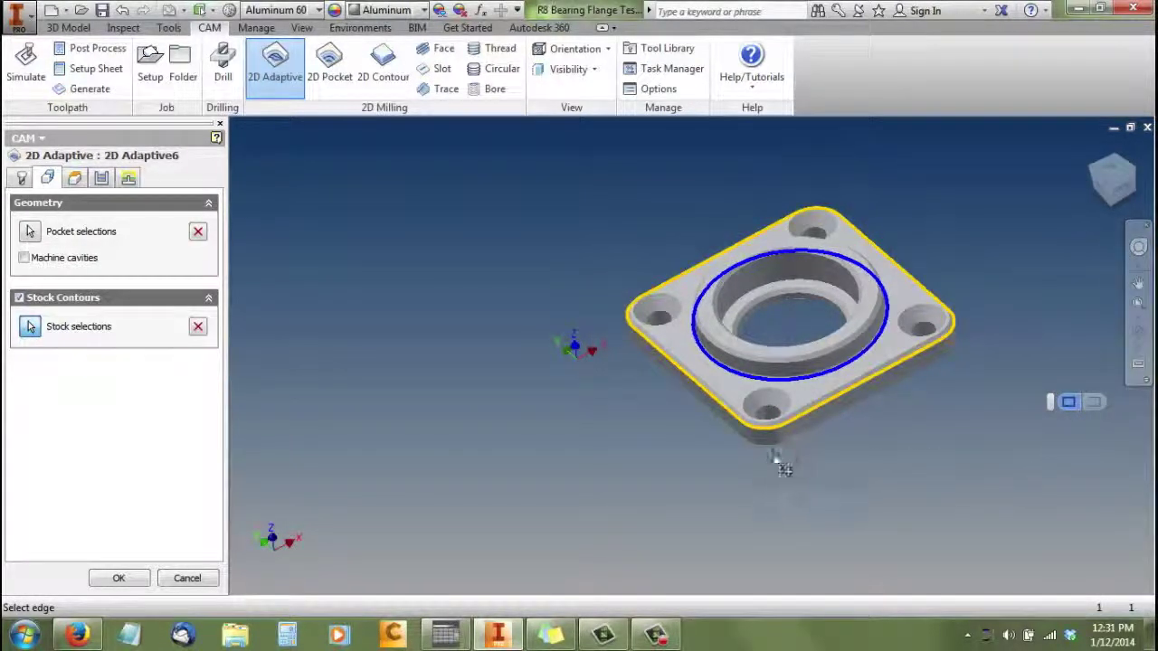
{"action": "left_click", "coordinate": [697, 387]}
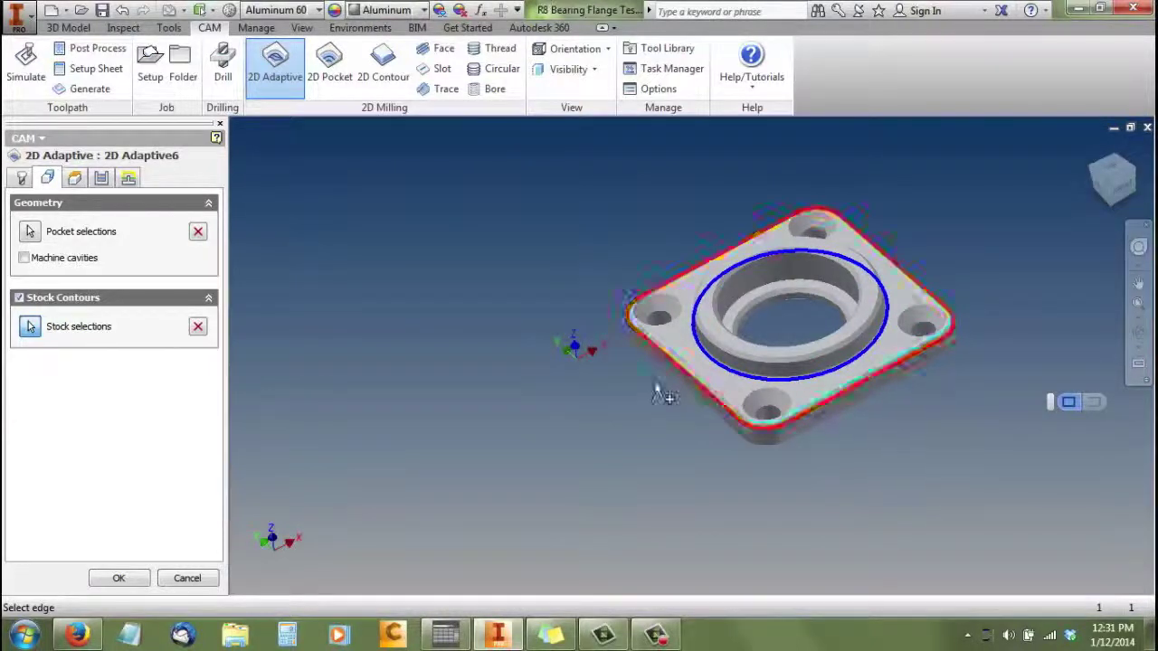
{"action": "left_click", "coordinate": [143, 577]}
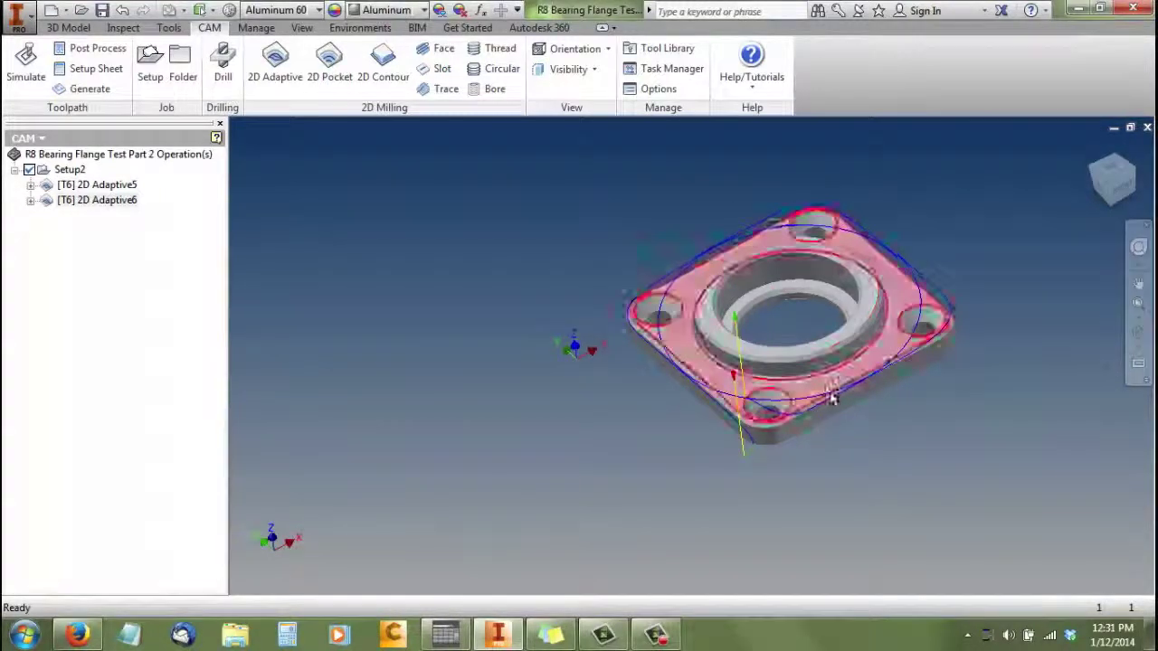
- Edit the second 2D Adaptive operation and set its Bottom Height to From selection, referencing the flange's upper face around the boss
{"action": "right_click", "coordinate": [79, 205]}
{"action": "left_click", "coordinate": [80, 211]}
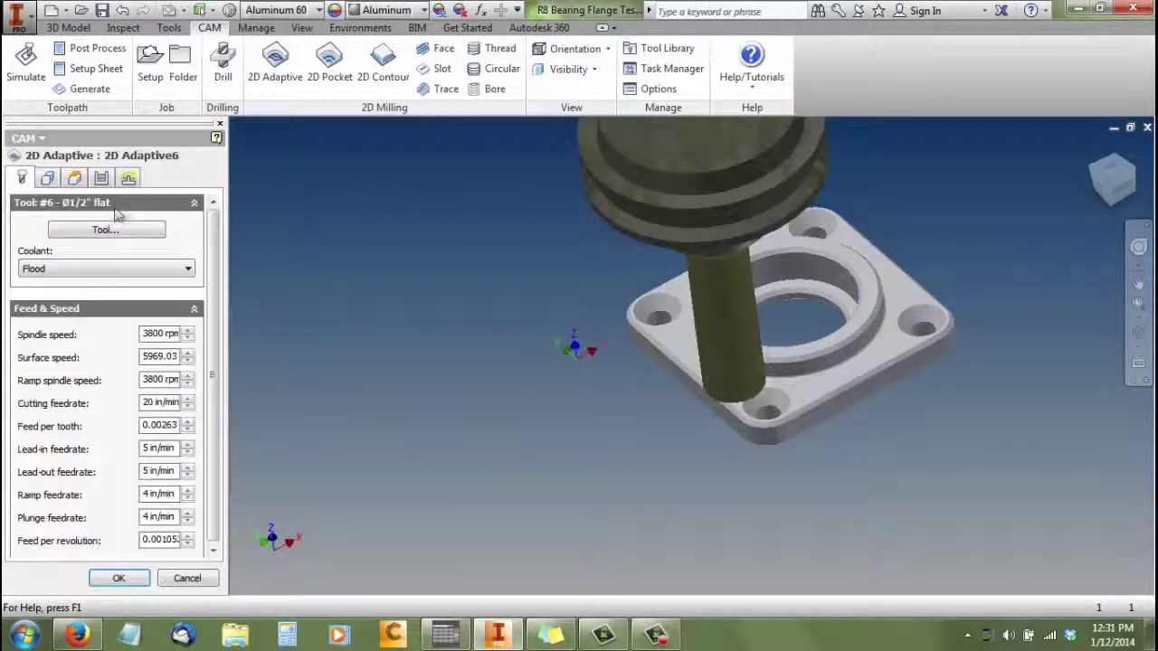
{"action": "left_click", "coordinate": [50, 179]}
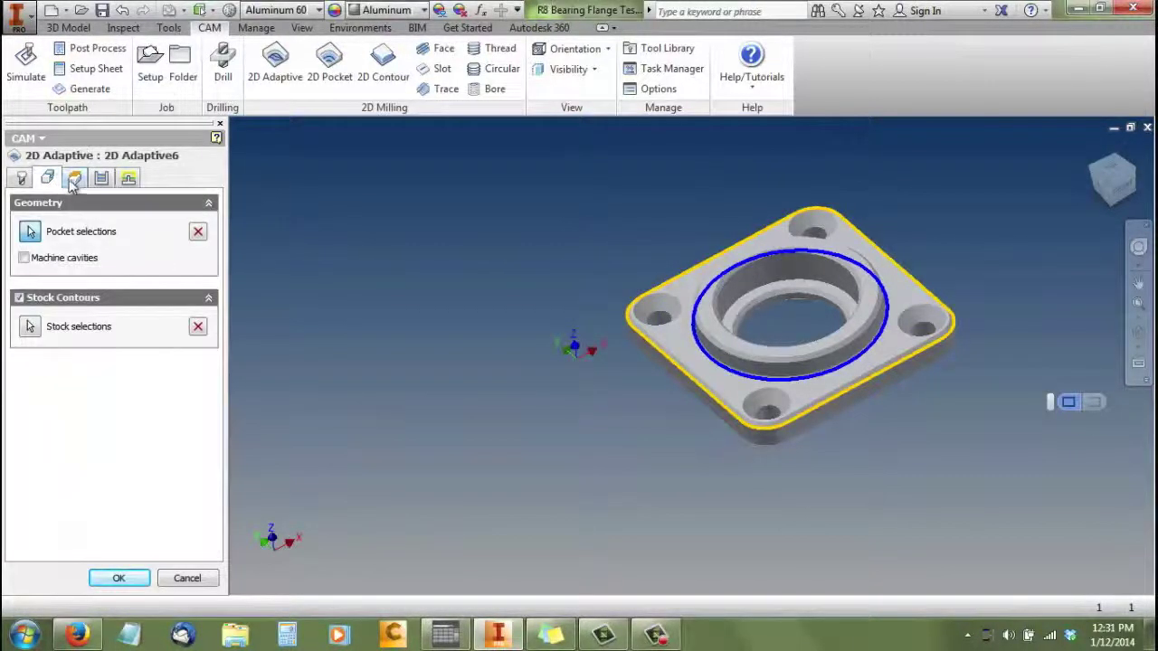
{"action": "left_click", "coordinate": [72, 179]}
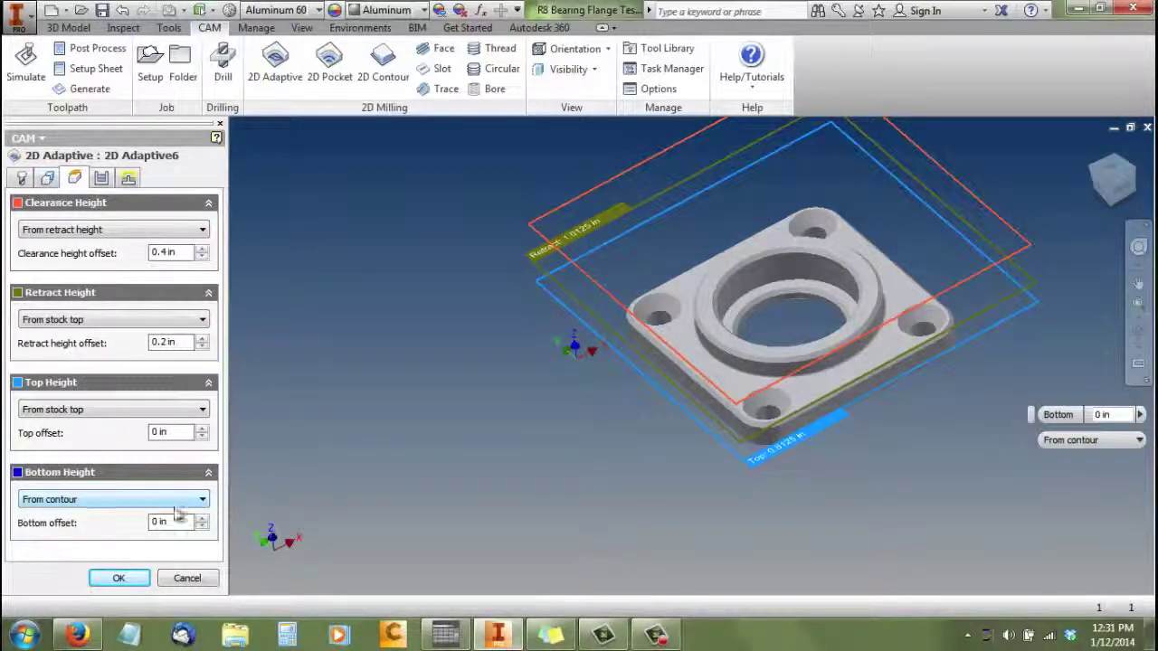
{"action": "left_click", "coordinate": [203, 500]}
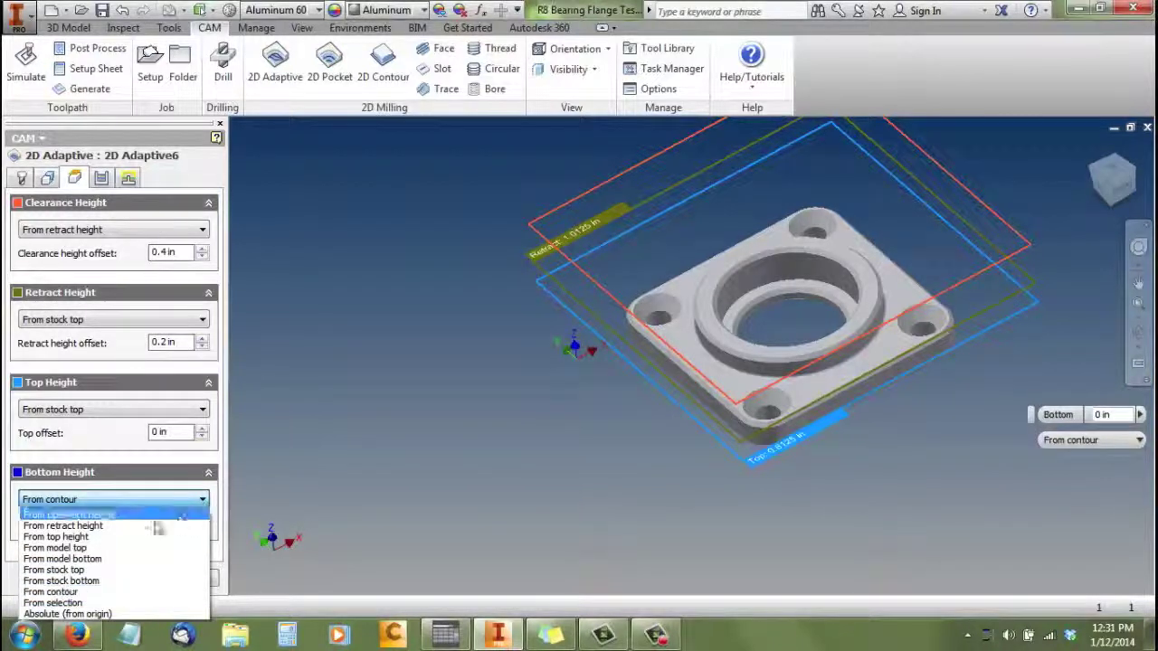
{"action": "left_click", "coordinate": [88, 603]}
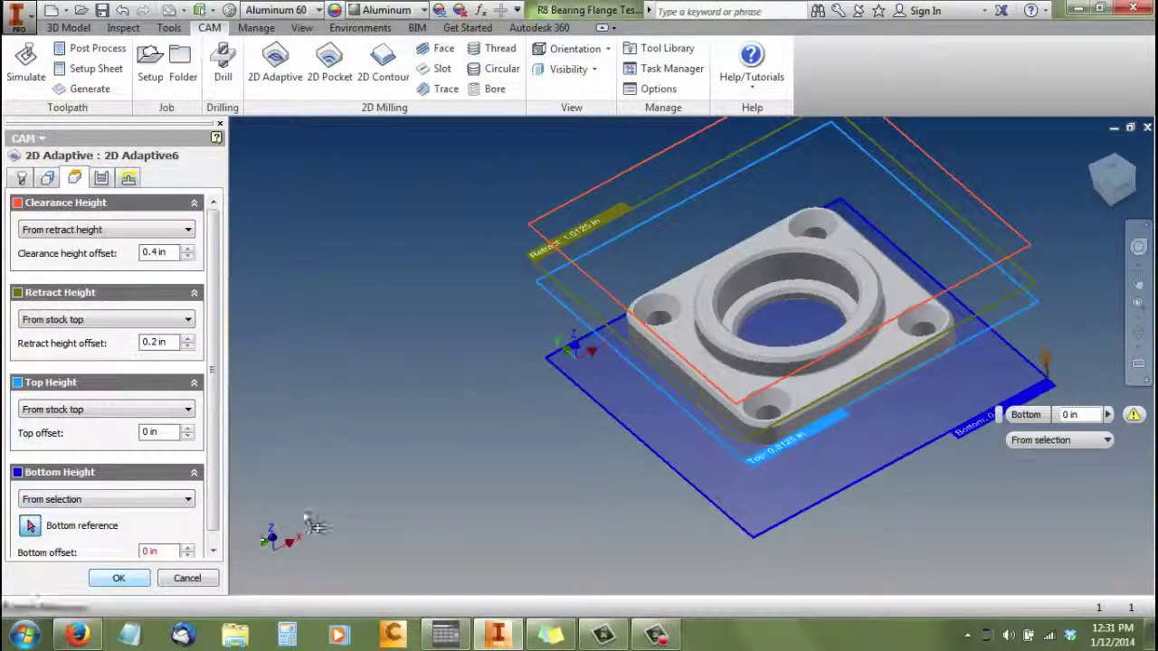
{"action": "left_click", "coordinate": [692, 365]}
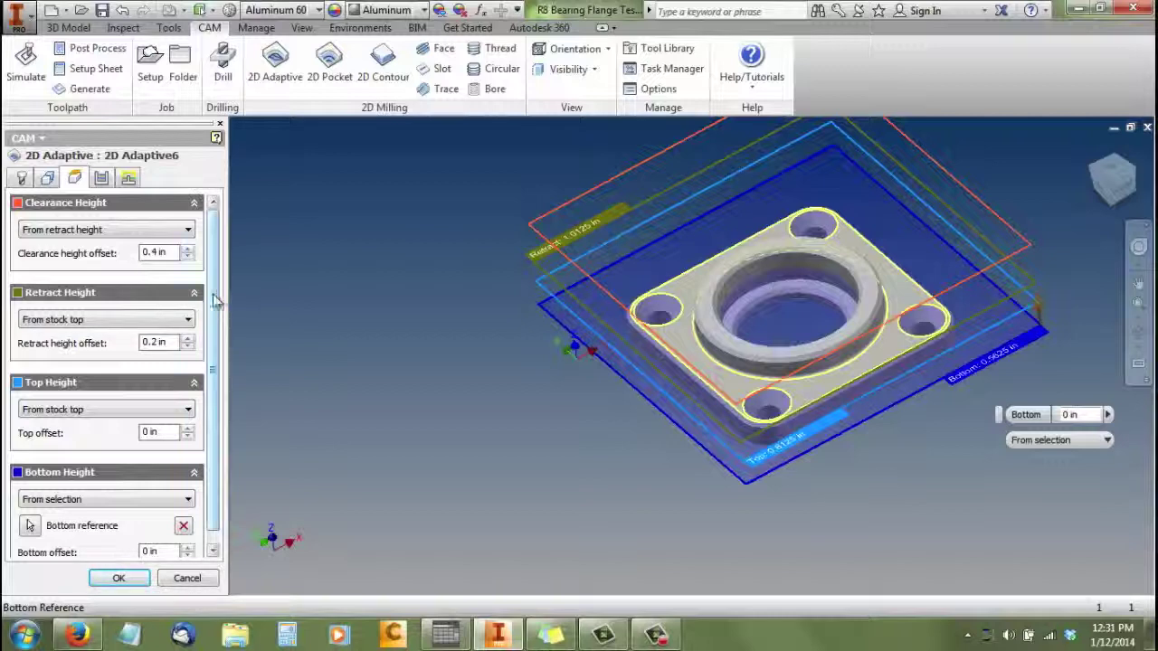
- Set the second 2D Adaptive operation's optimal load to 0.02 in and axial stock to leave to 0, and regenerate its toolpath
{"action": "left_click", "coordinate": [103, 178]}
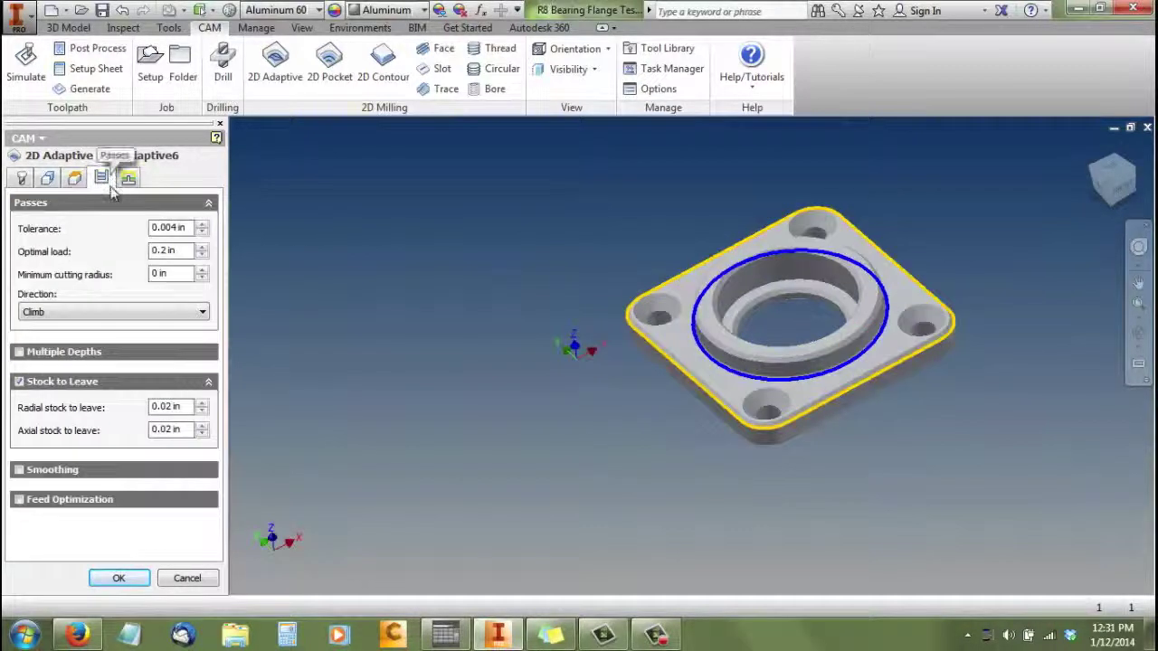
{"action": "left_click_drag", "start_coordinate": [186, 251], "coordinate": [132, 260]}
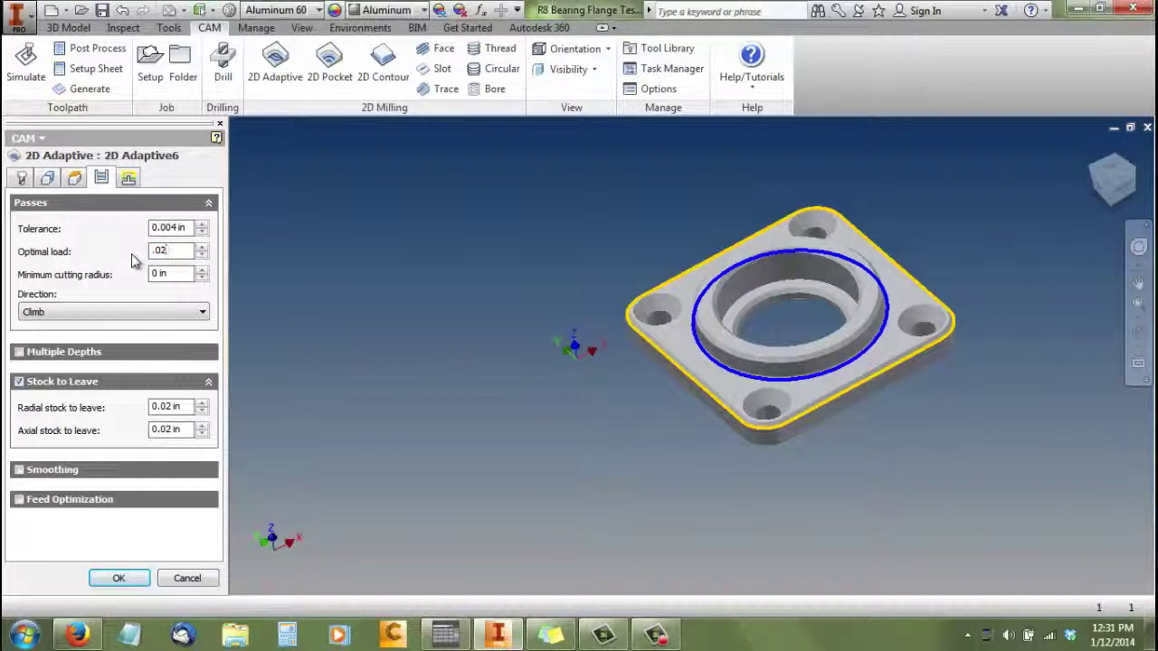
{"action": "mouse_move", "coordinate": [185, 412]}
{"action": "left_click", "coordinate": [181, 409]}
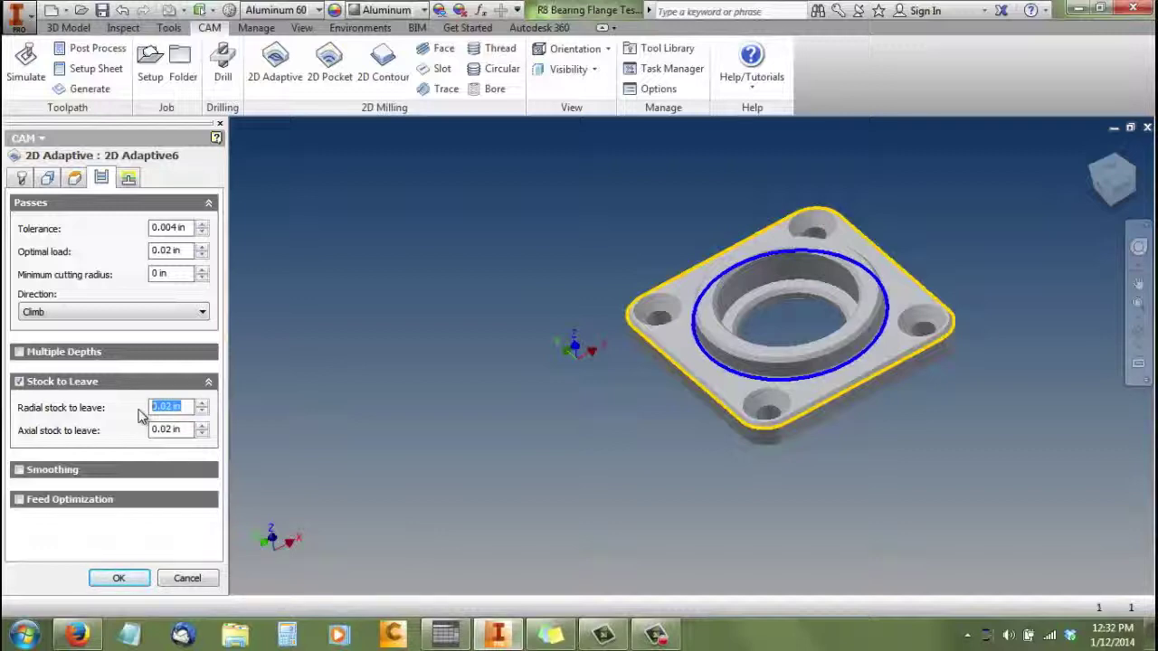
{"action": "key", "text": "Tab"}
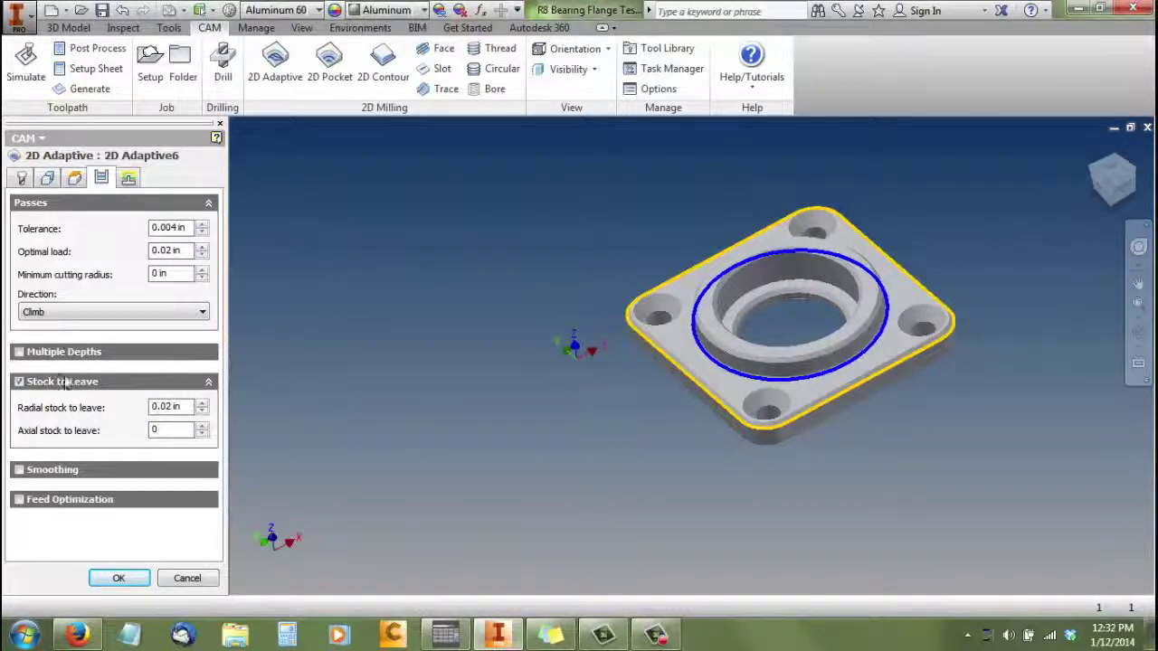
{"action": "left_click", "coordinate": [128, 178]}
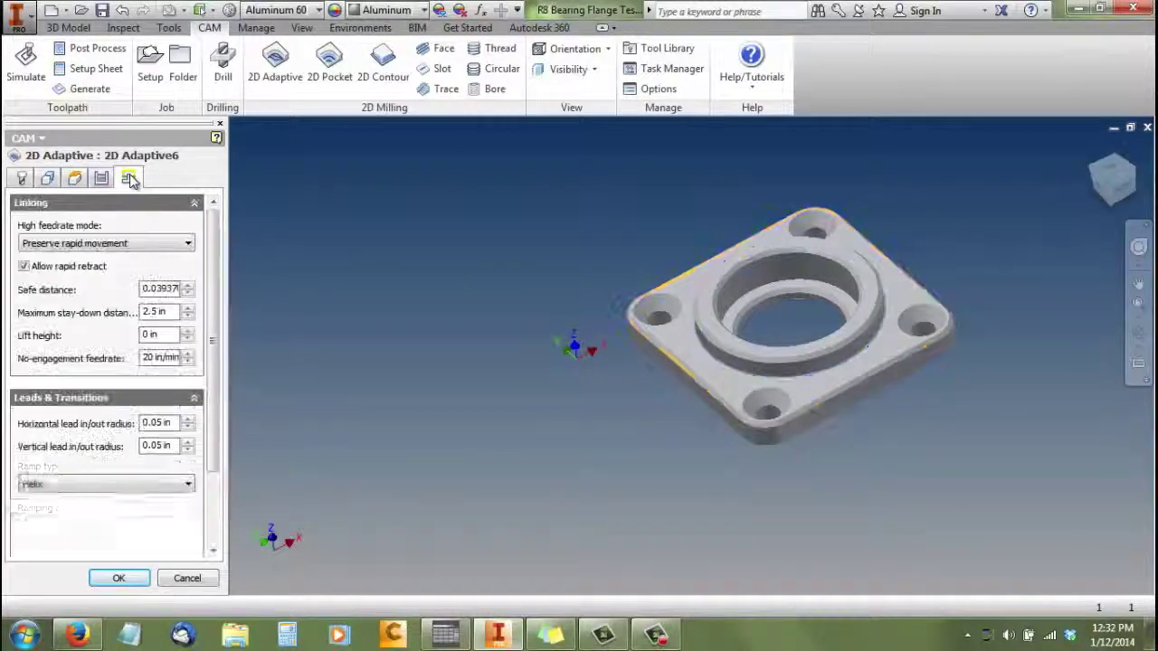
{"action": "left_click", "coordinate": [142, 582]}
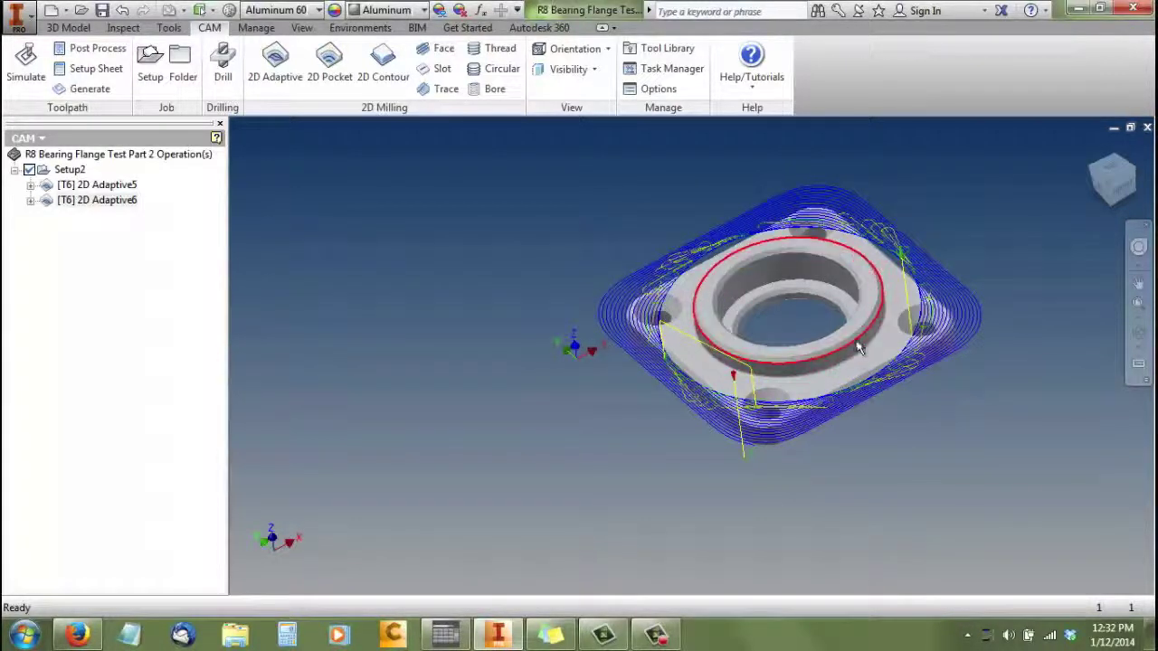
- Start a Face operation with the #6 Ø1/2" flat mill, using the raised boss's outer circular edge near its top as the stock selection
{"action": "left_click", "coordinate": [444, 50]}
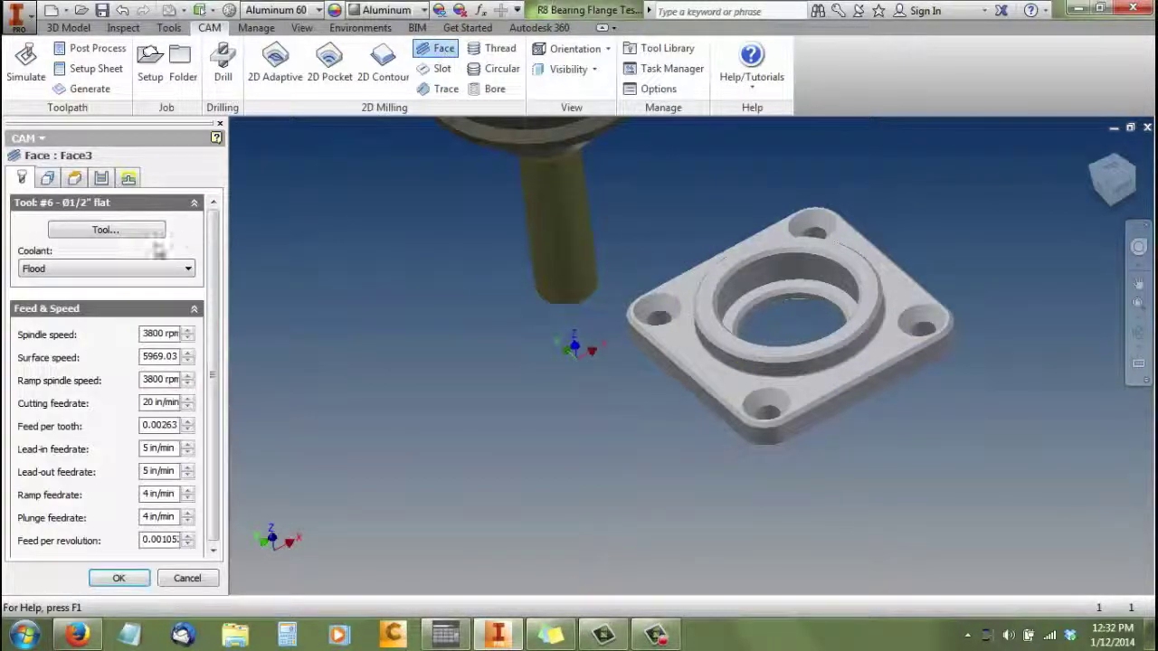
{"action": "left_click", "coordinate": [47, 179]}
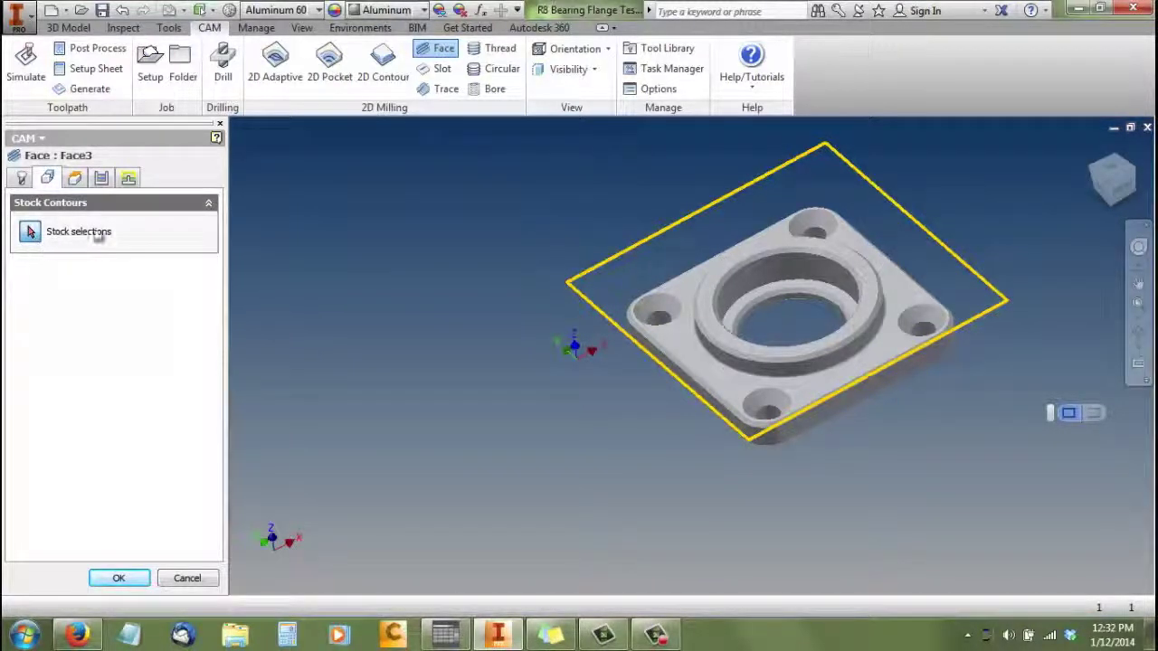
{"action": "left_click", "coordinate": [698, 335]}
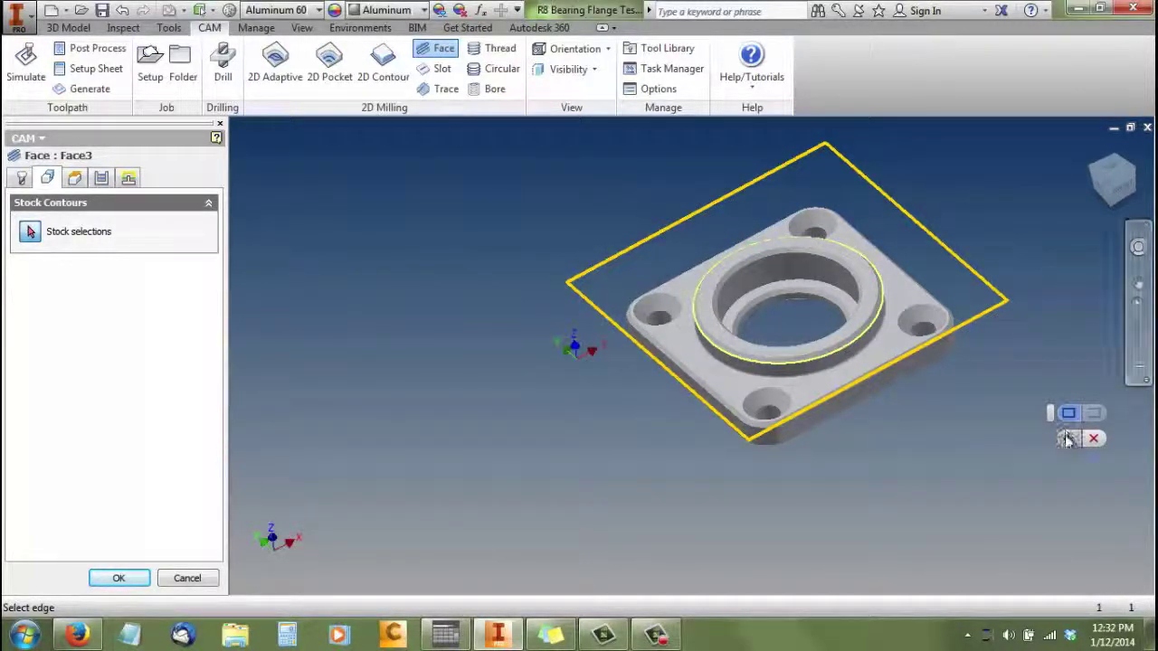
{"action": "left_click", "coordinate": [1067, 437]}
{"action": "left_click", "coordinate": [878, 310]}
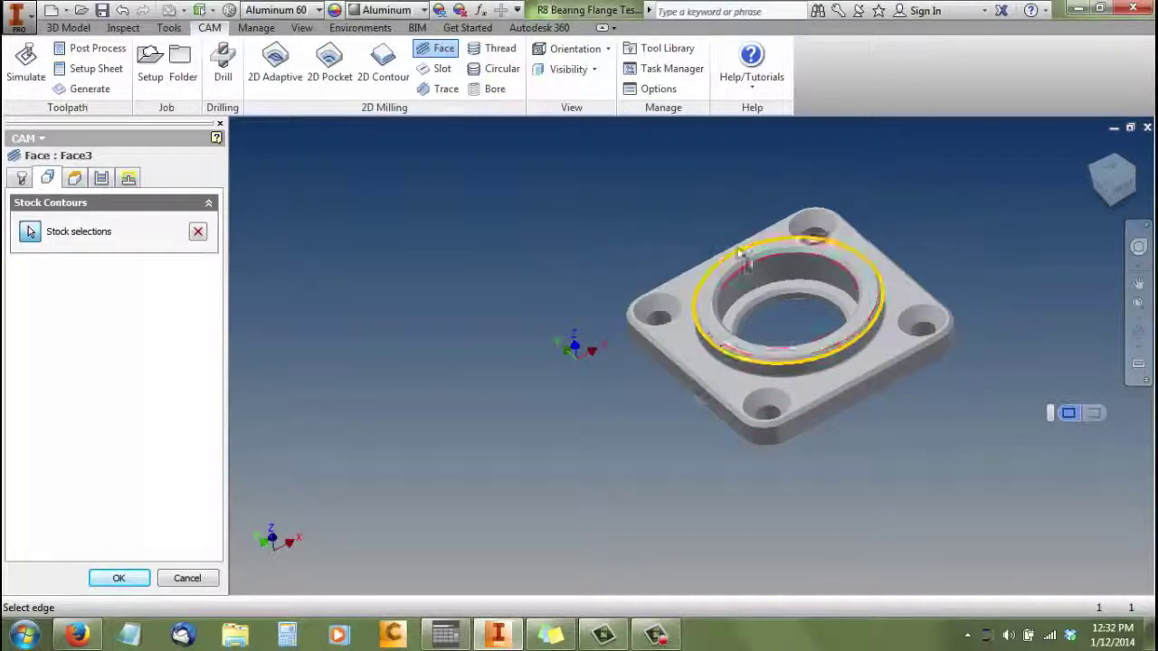
- Set the Face operation's Bottom Height to From selection, referencing the top ring face of the raised boss
{"action": "left_click", "coordinate": [74, 178]}
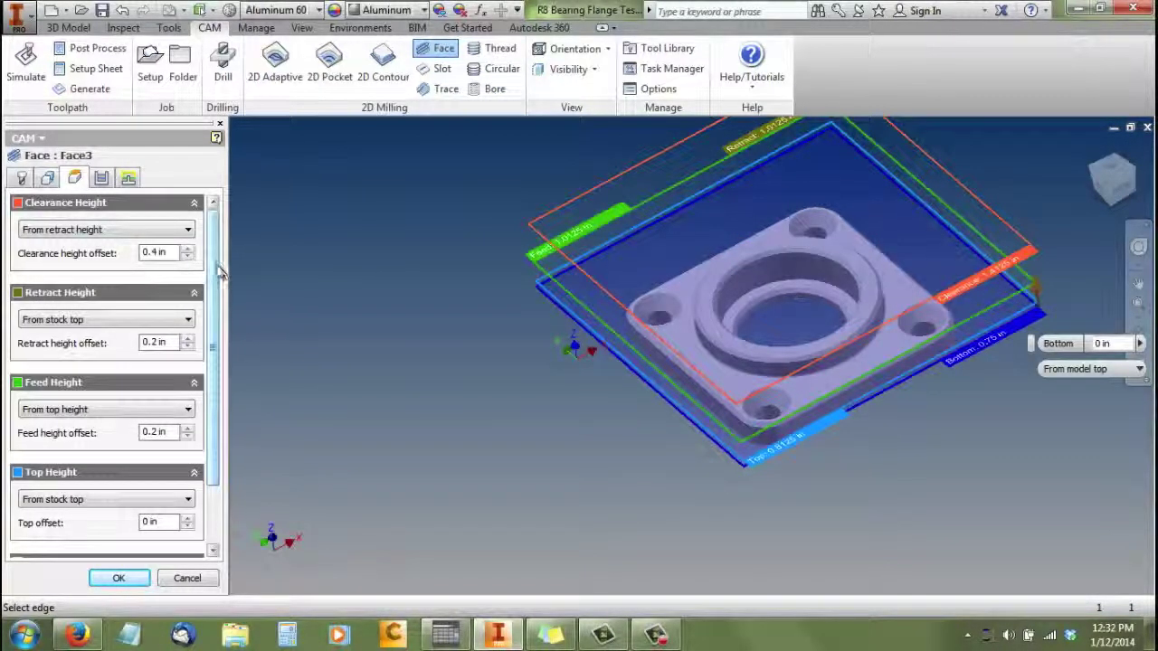
{"action": "scroll", "coordinate": [217, 271], "scroll_direction": "down", "scroll_amount": 3}
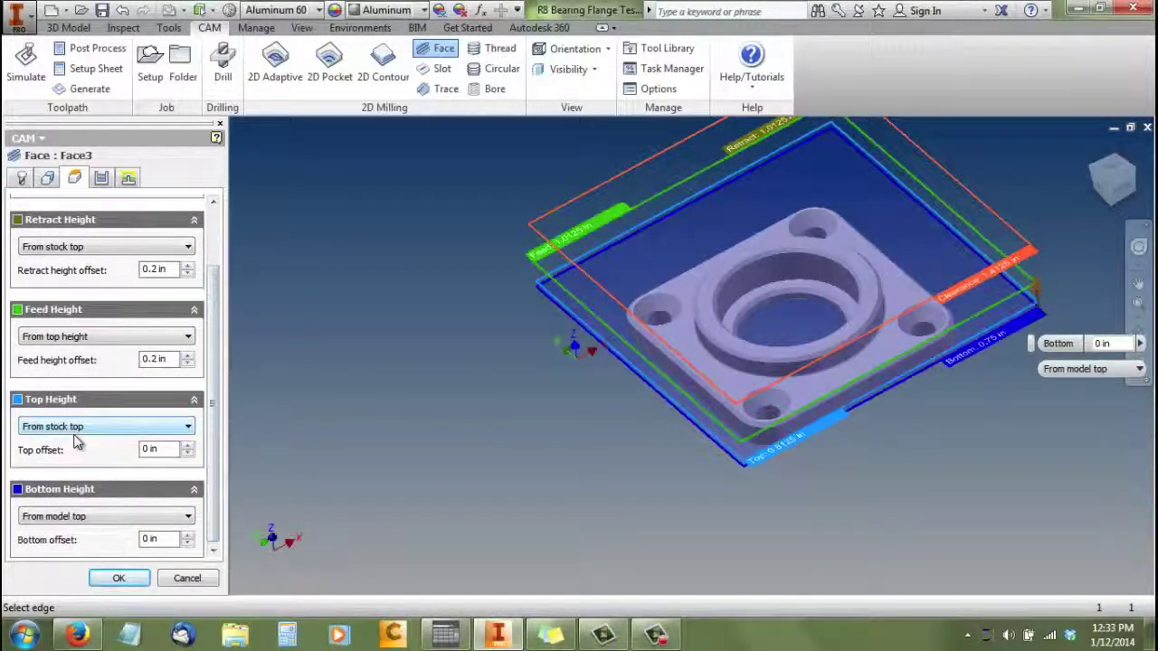
{"action": "left_click", "coordinate": [191, 520]}
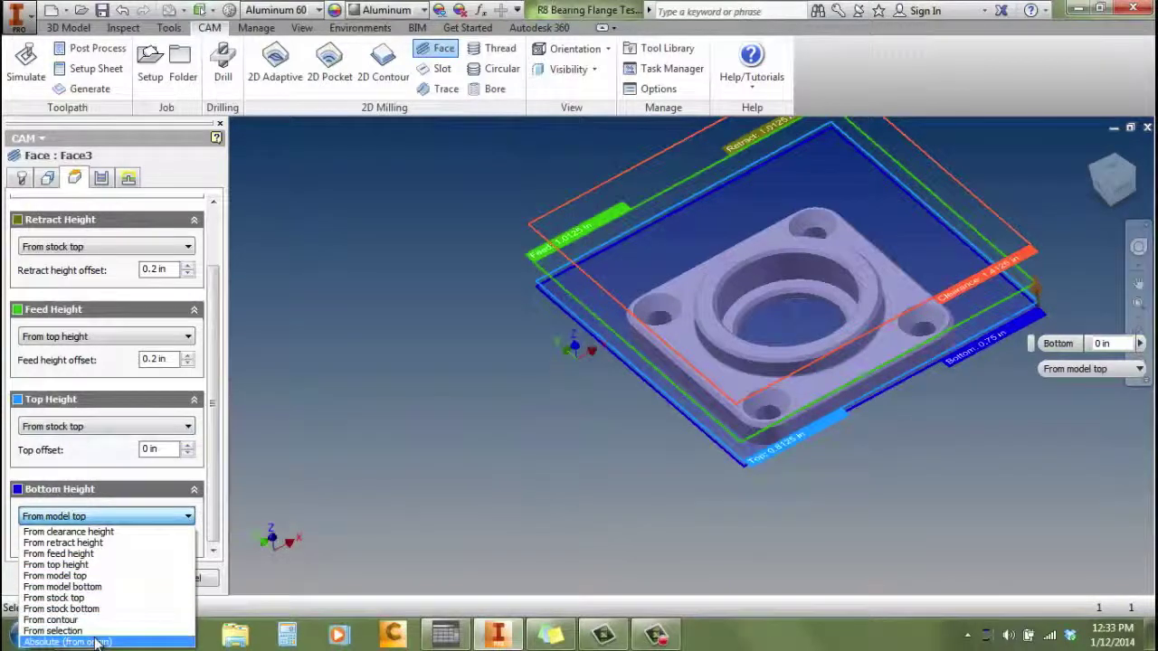
{"action": "left_click", "coordinate": [54, 630]}
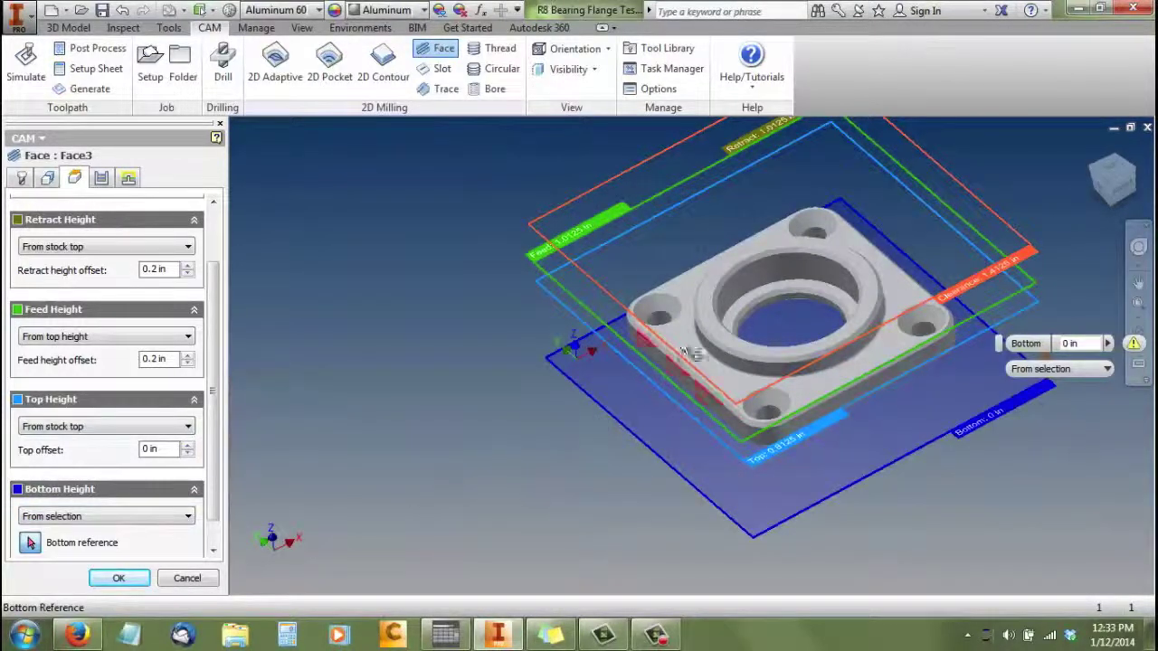
{"action": "left_click", "coordinate": [714, 321]}
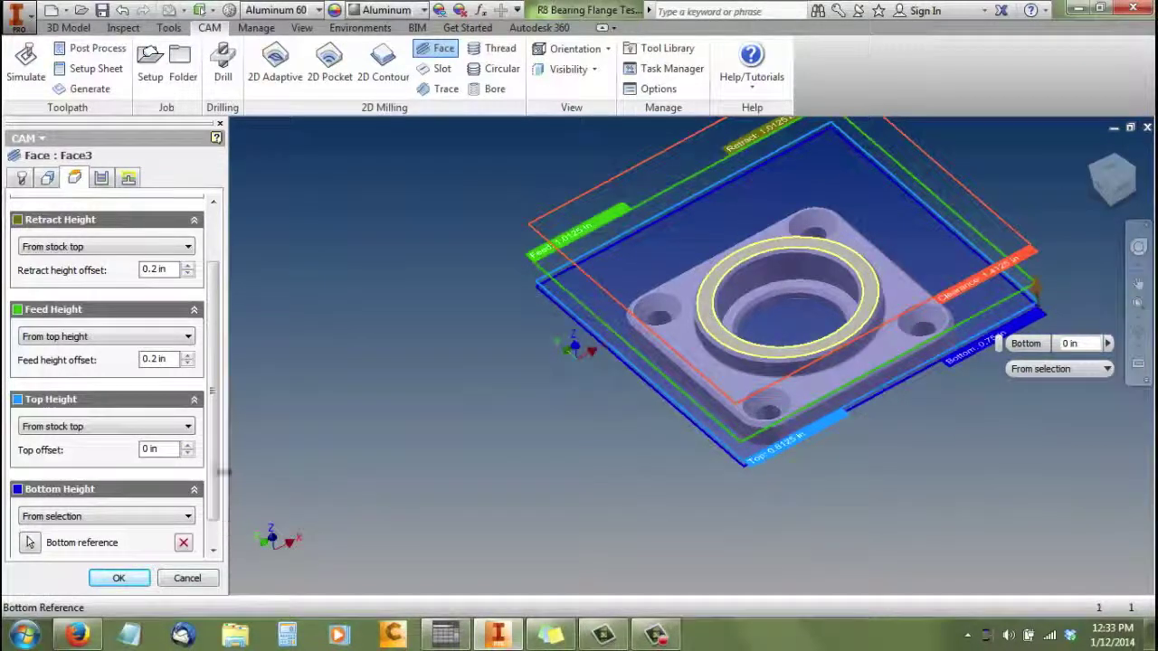
- Set the Face operation's stepover to 0.25 in and generate the facing toolpath
{"action": "left_click", "coordinate": [103, 178]}
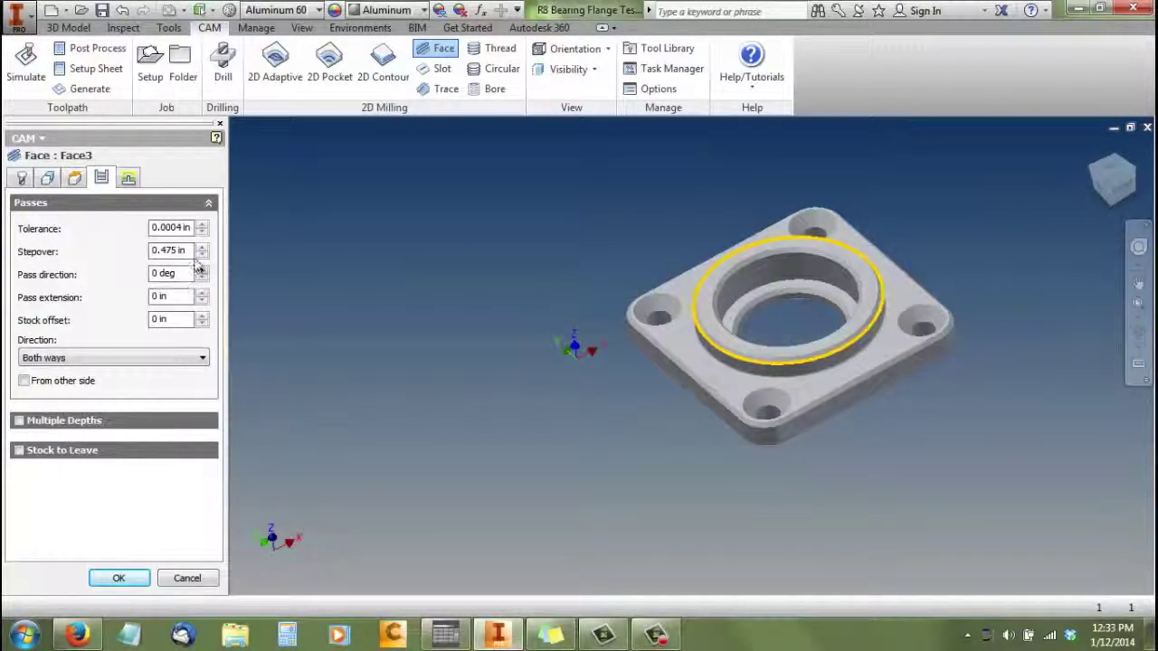
{"action": "left_click_drag", "start_coordinate": [190, 254], "coordinate": [145, 263]}
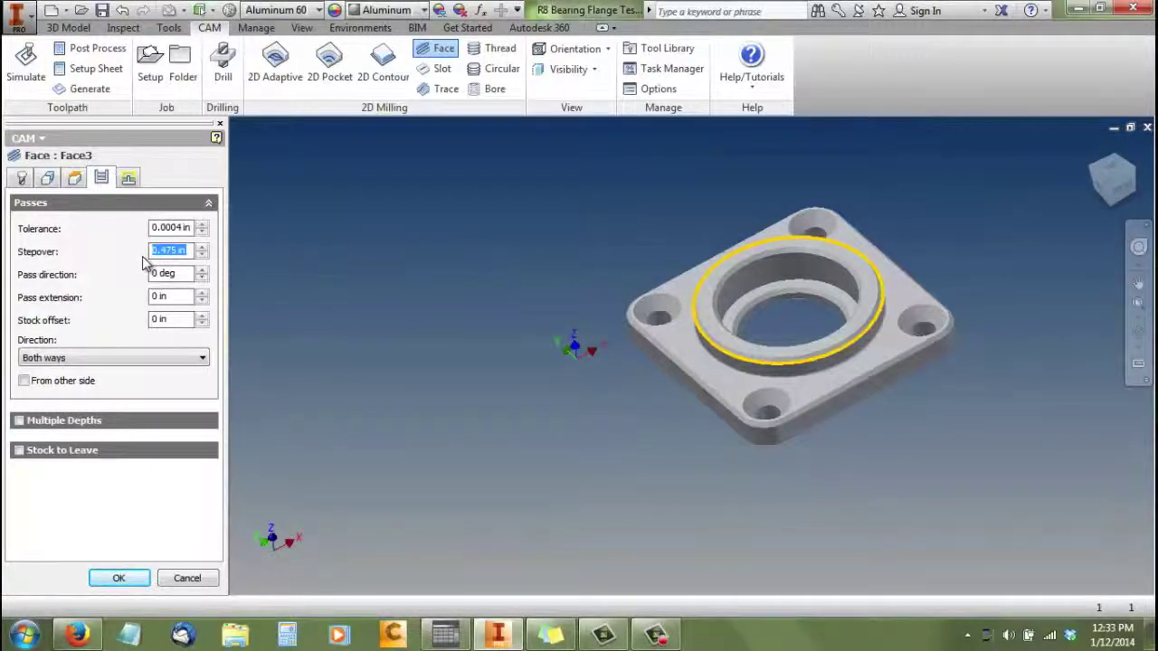
{"action": "type", "text": ".25"}
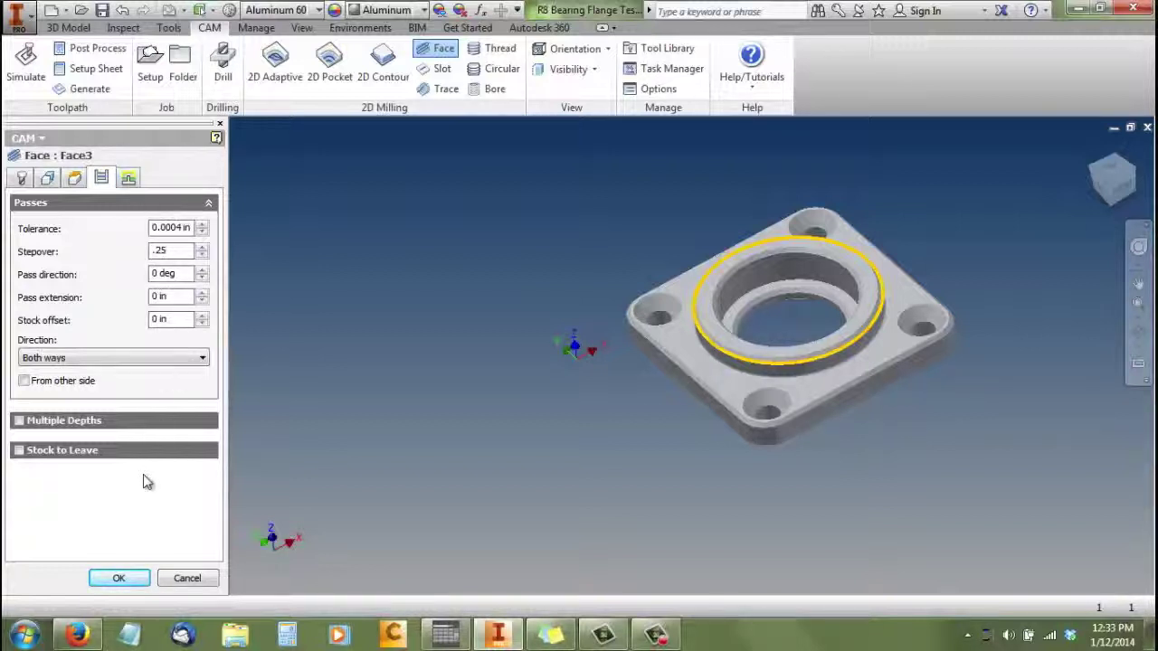
{"action": "left_click", "coordinate": [136, 581]}
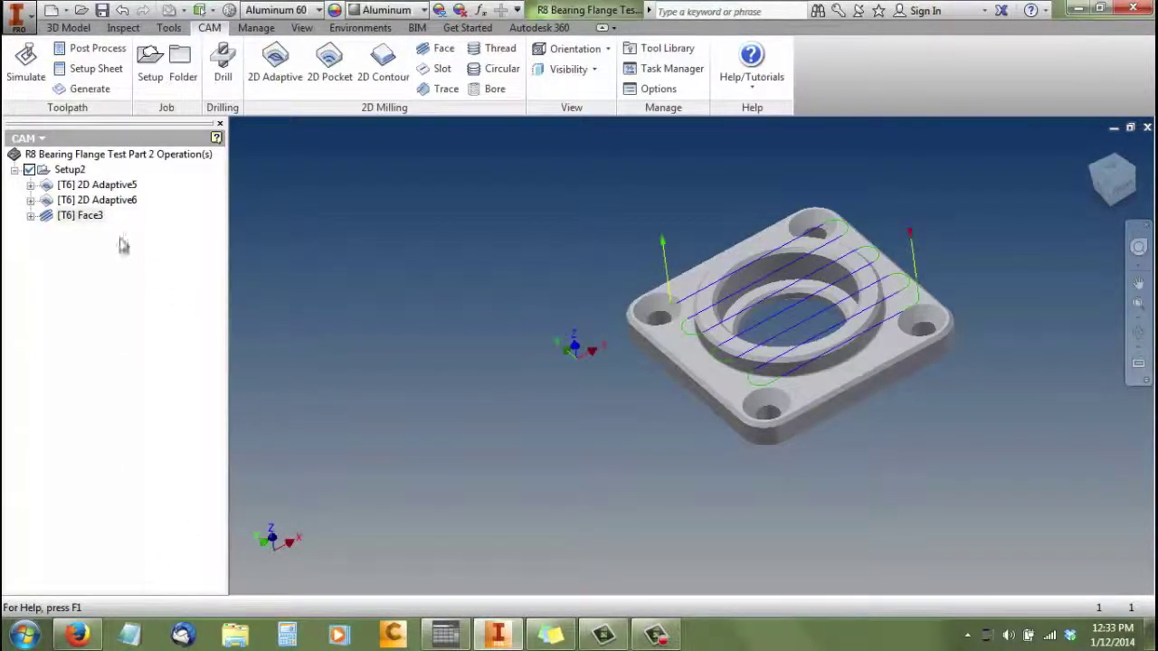
- Simulate all operations in Setup2 with the stock shown and the toolpath hidden, and examine the machined stock from another side
{"action": "left_click", "coordinate": [45, 176]}
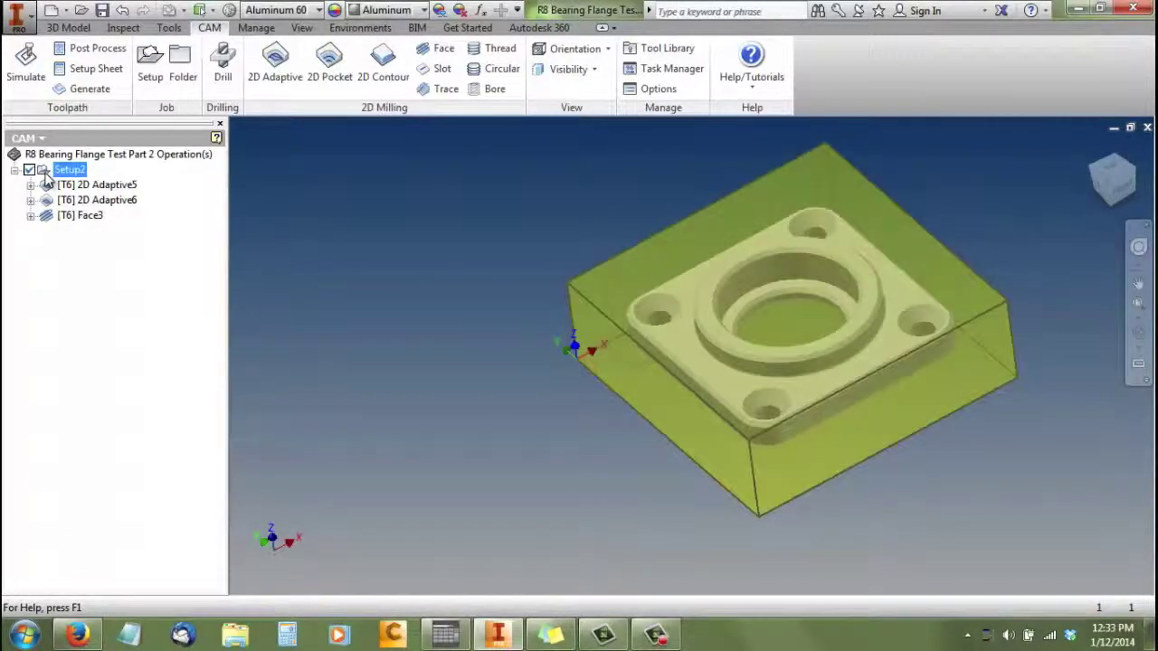
{"action": "right_click", "coordinate": [47, 179]}
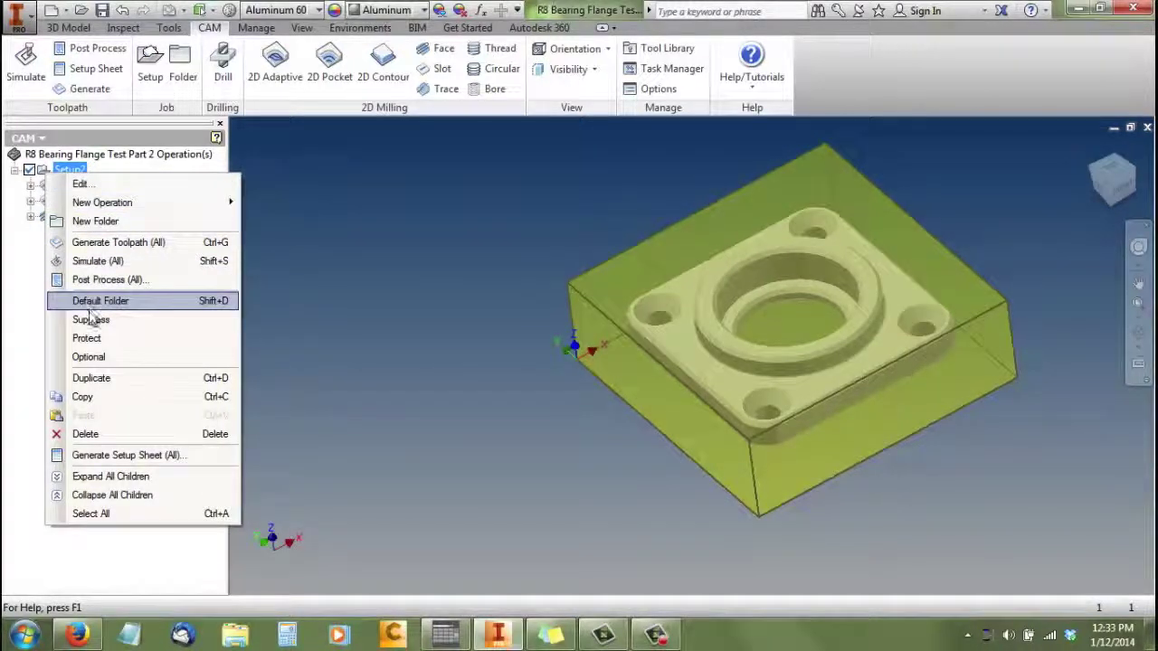
{"action": "left_click", "coordinate": [98, 261]}
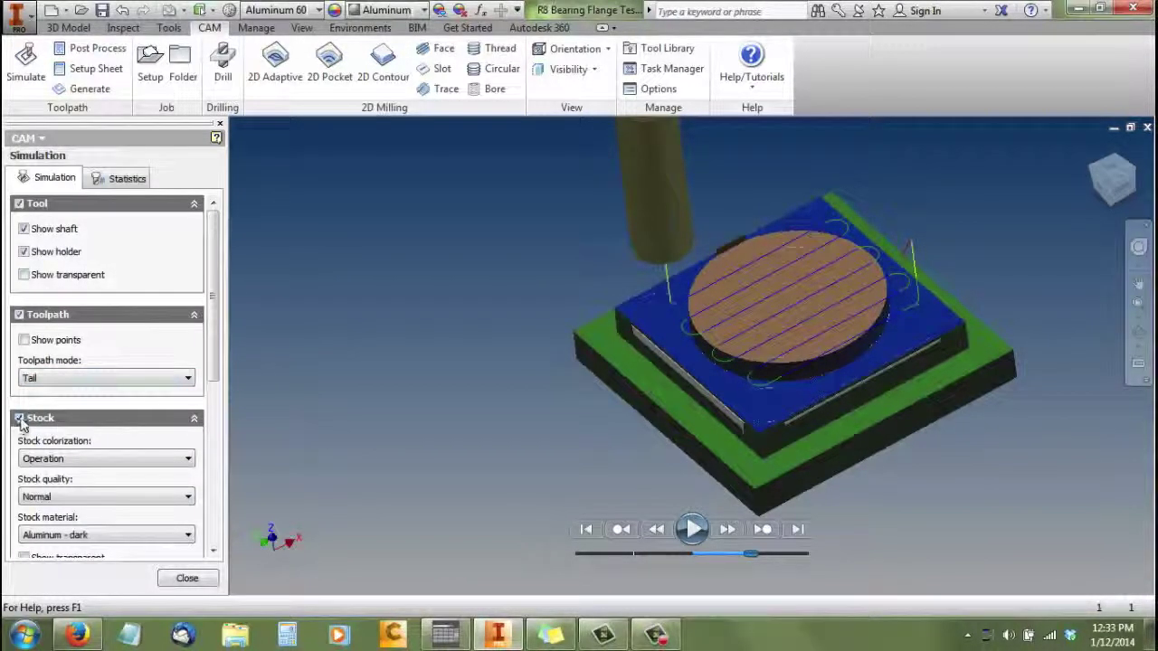
{"action": "left_click", "coordinate": [20, 316]}
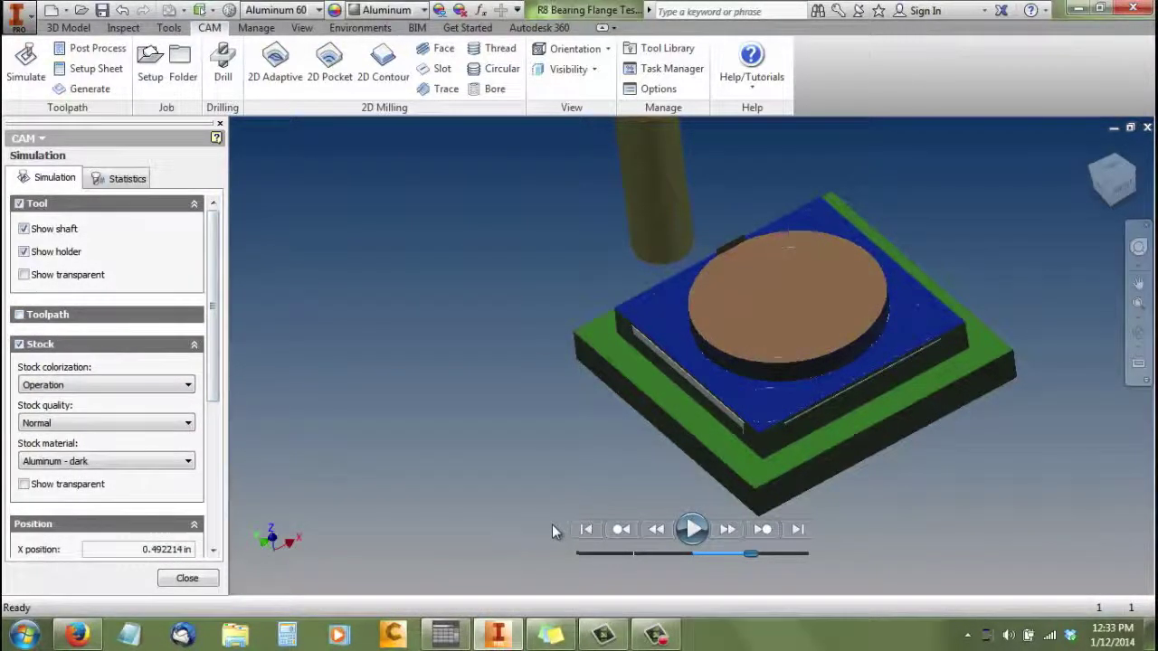
{"action": "left_click", "coordinate": [697, 533]}
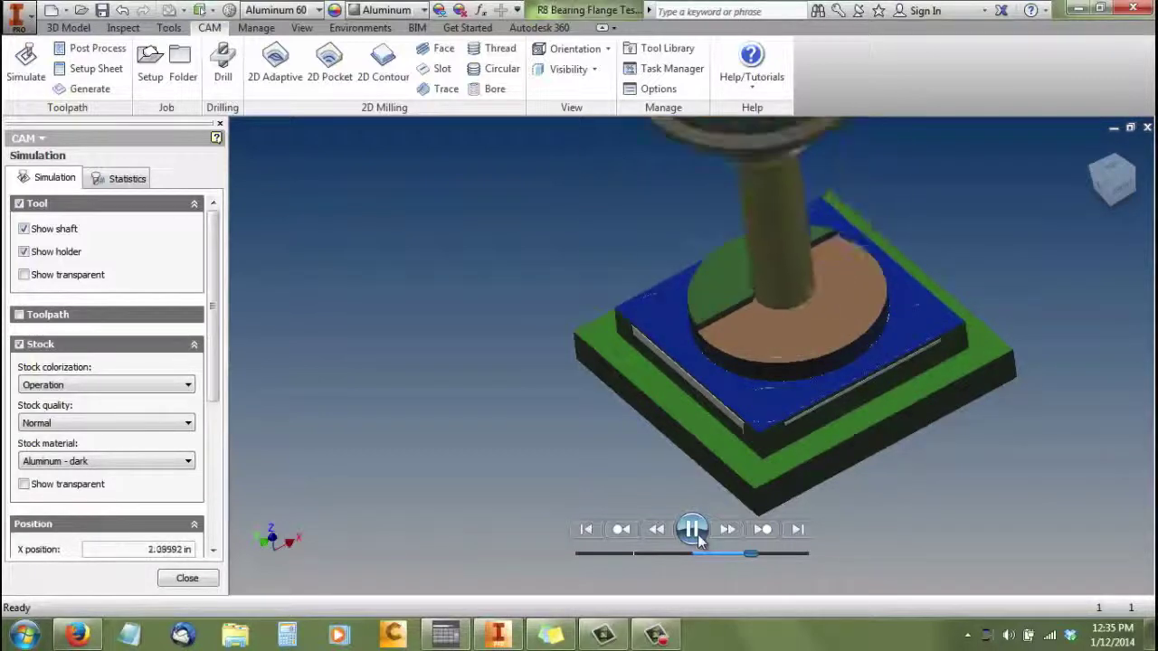
{"action": "left_click", "coordinate": [692, 530]}
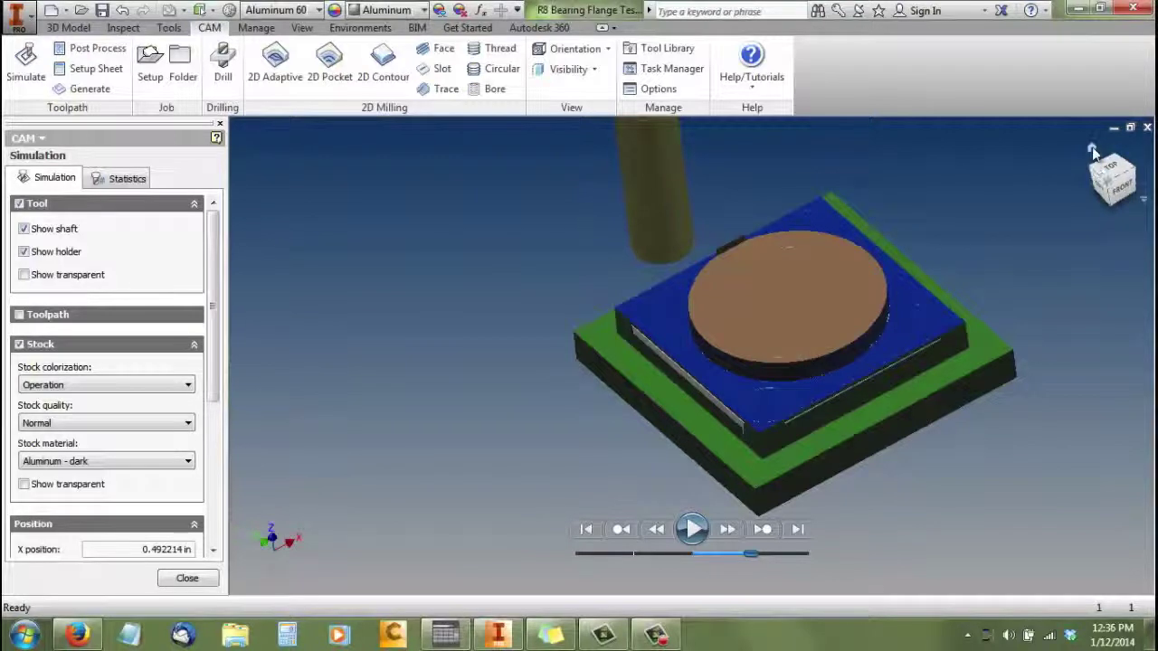
{"action": "mouse_move", "coordinate": [1108, 194]}
{"action": "left_mouse_down"}
{"action": "mouse_move", "coordinate": [1140, 188]}
{"action": "mouse_move", "coordinate": [950, 206]}
{"action": "mouse_move", "coordinate": [257, 211]}
{"action": "mouse_move", "coordinate": [276, 214]}
{"action": "left_mouse_up"}
{"action": "scroll", "coordinate": [671, 281], "scroll_direction": "down", "scroll_amount": 5}
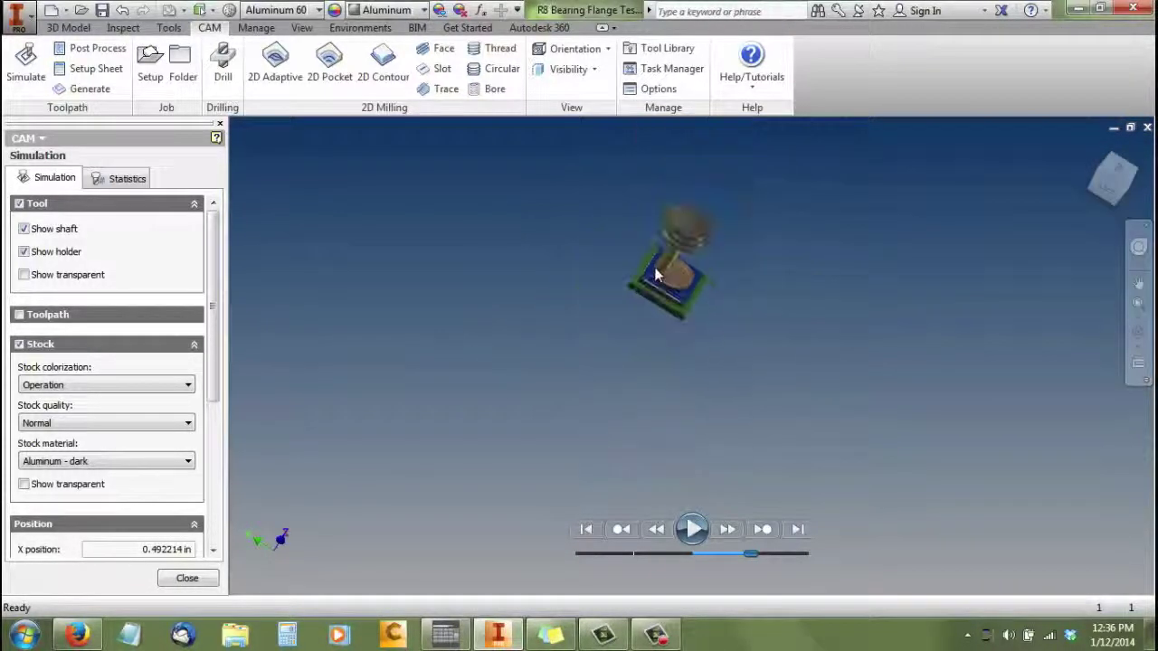
{"action": "scroll", "coordinate": [654, 263], "scroll_direction": "up", "scroll_amount": 10}
{"action": "scroll", "coordinate": [675, 261], "scroll_direction": "down", "scroll_amount": 3}
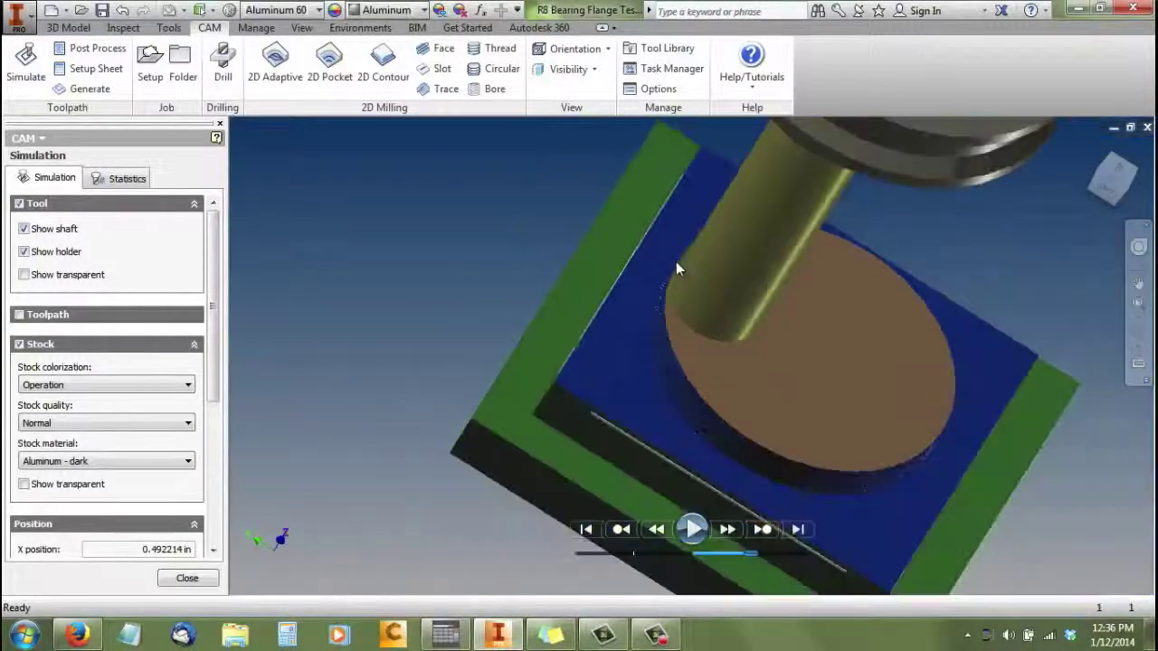
{"action": "scroll", "coordinate": [675, 261], "scroll_direction": "down", "scroll_amount": 2}
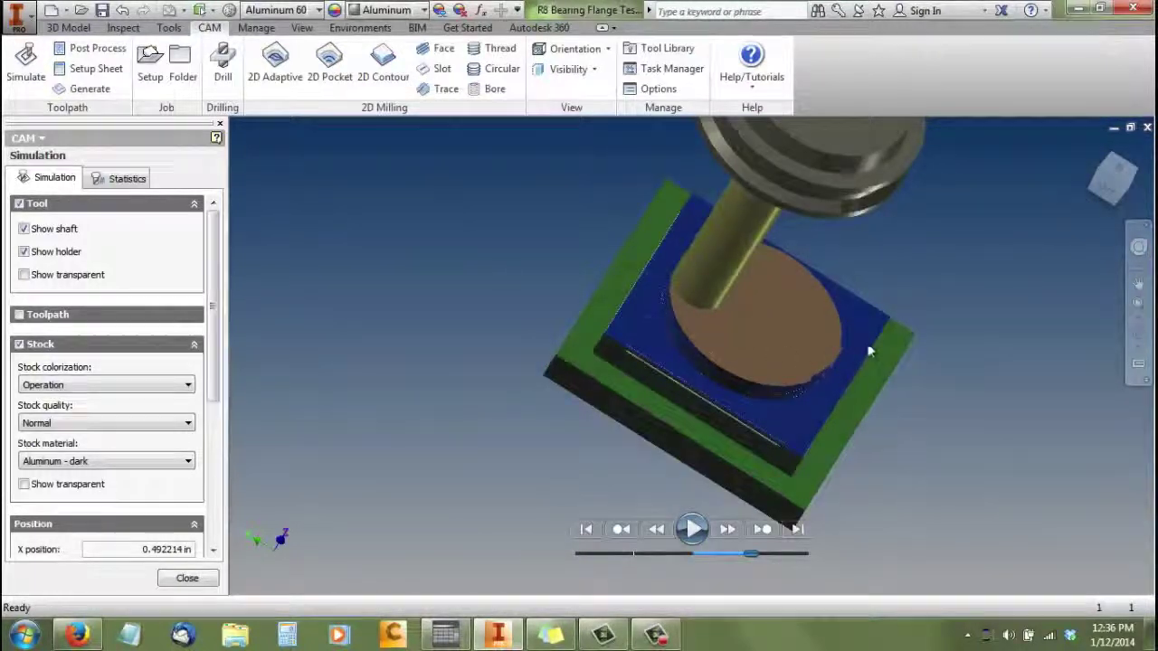